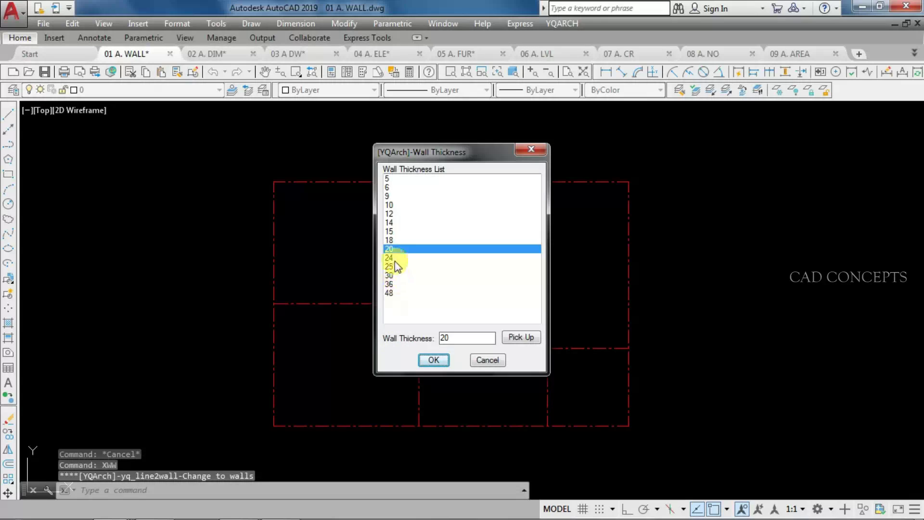
Convert all the red centre lines of the floor plan into double-line walls with a thickness of 20.
click(395, 250)
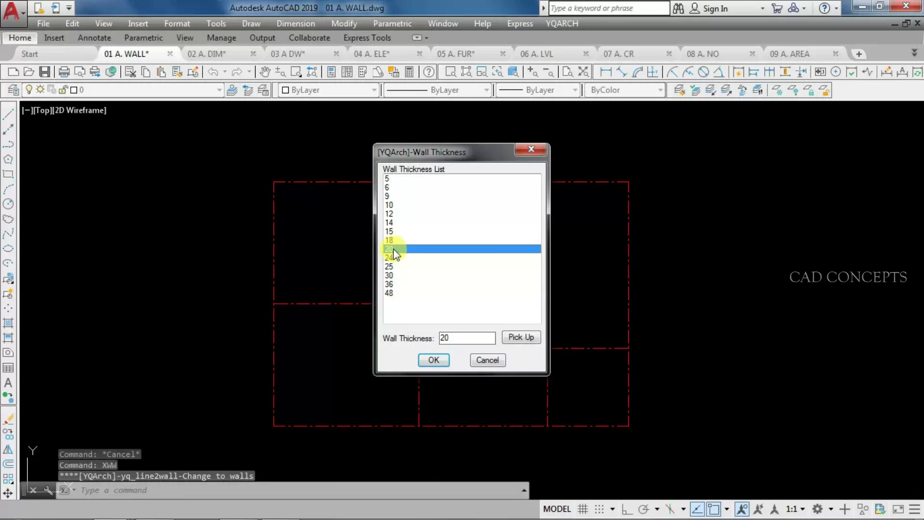
click(431, 360)
click(228, 157)
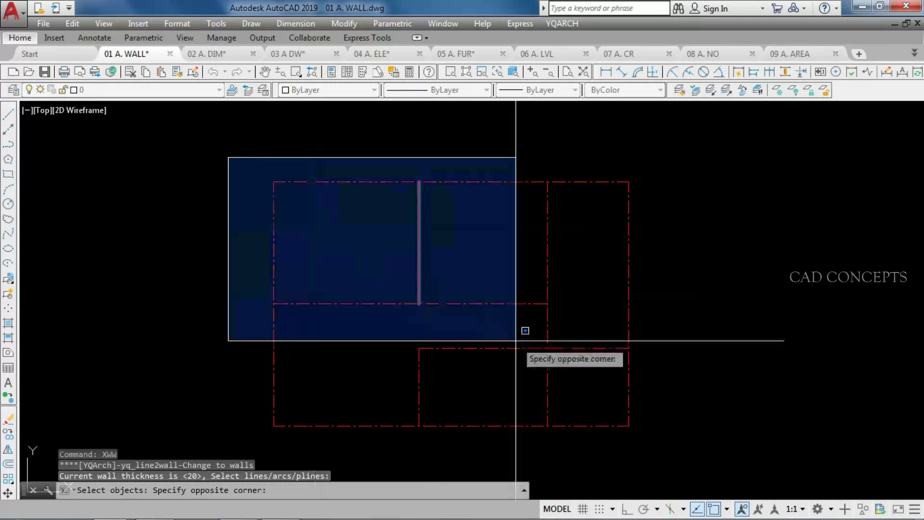
click(718, 443)
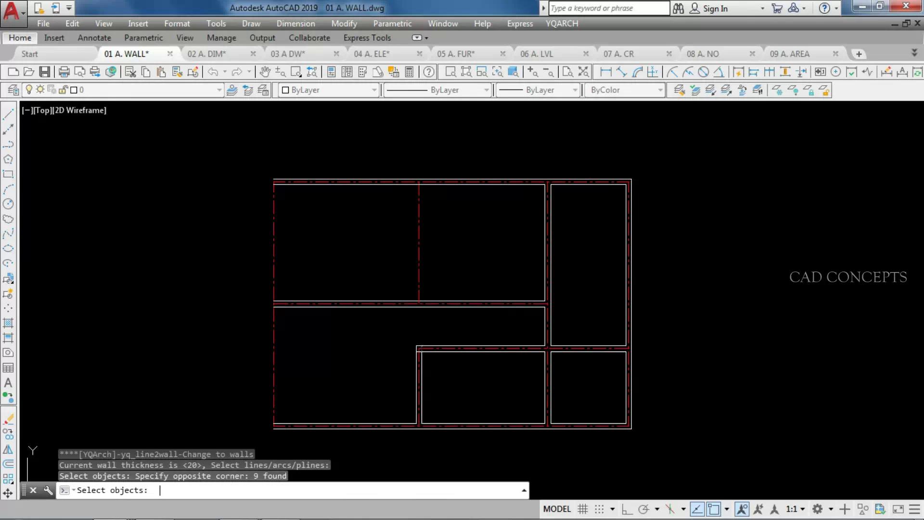
key(Return)
scroll(428, 376, up, 2)
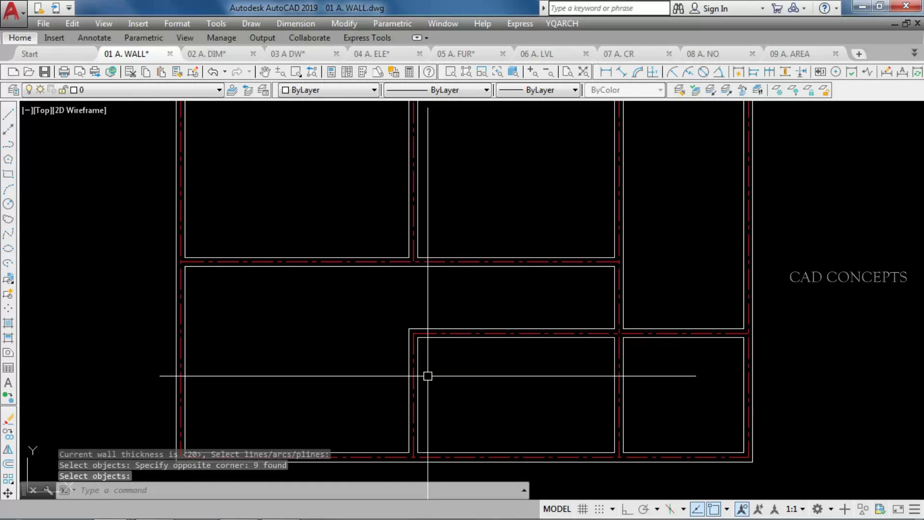
mouse_move(423, 196)
middle_down()
mouse_move(417, 309)
mouse_move(409, 298)
middle_up()
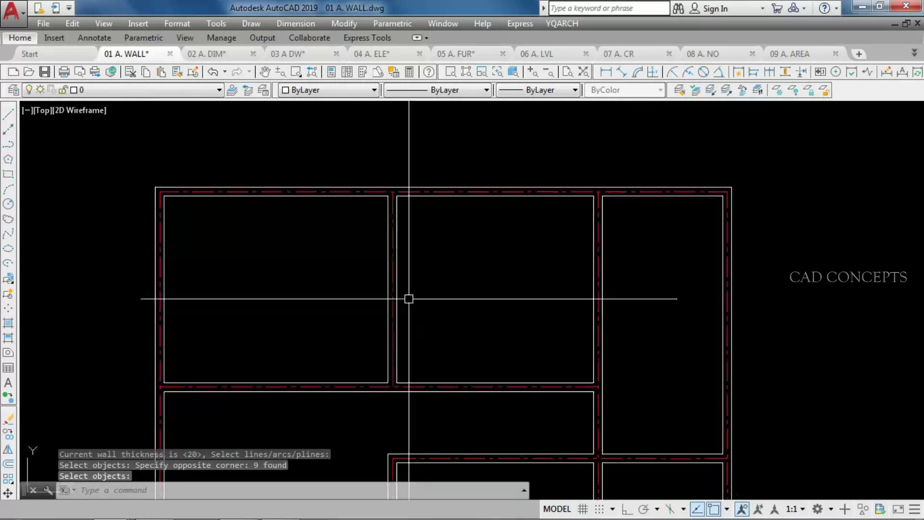
mouse_move(655, 440)
middle_down()
mouse_move(657, 259)
mouse_move(683, 342)
middle_up()
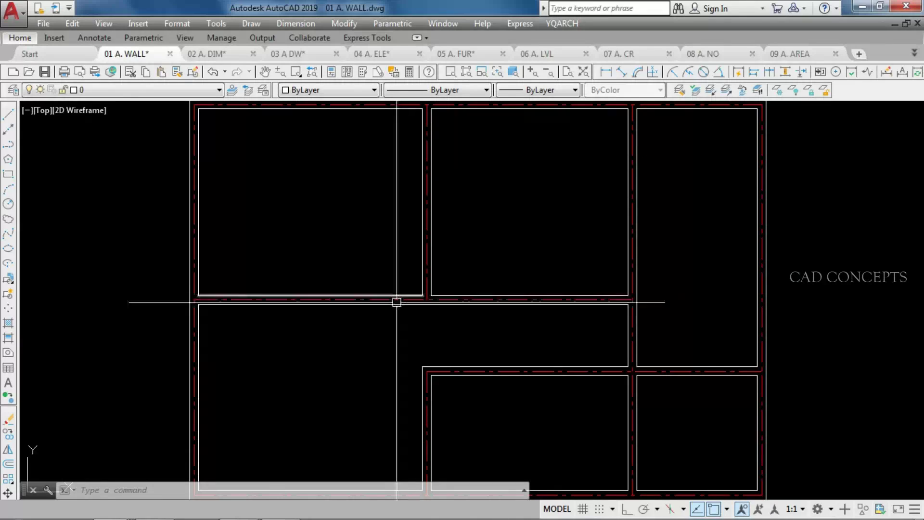
scroll(397, 302, down, 2)
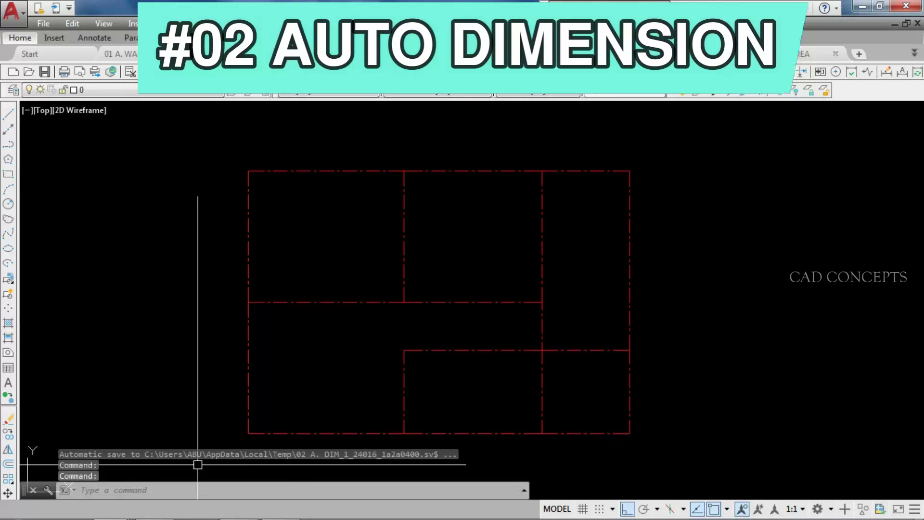
click(197, 464)
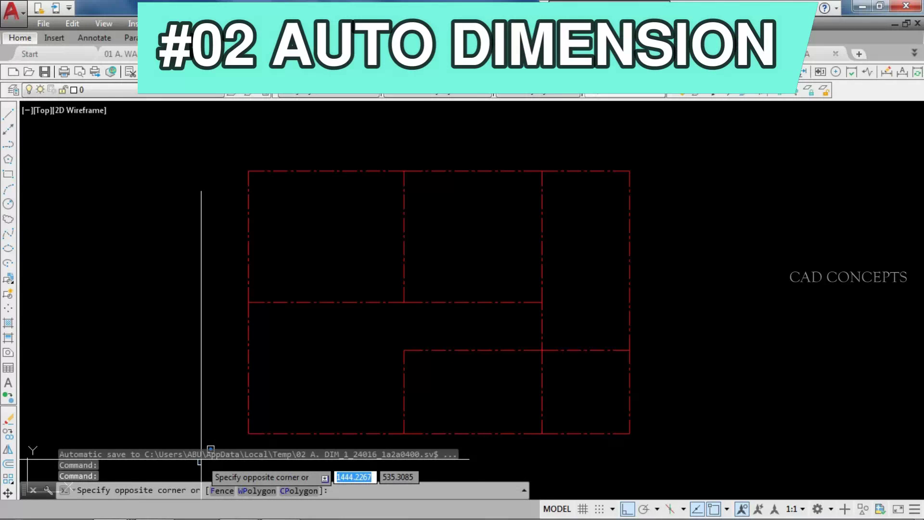
click(660, 138)
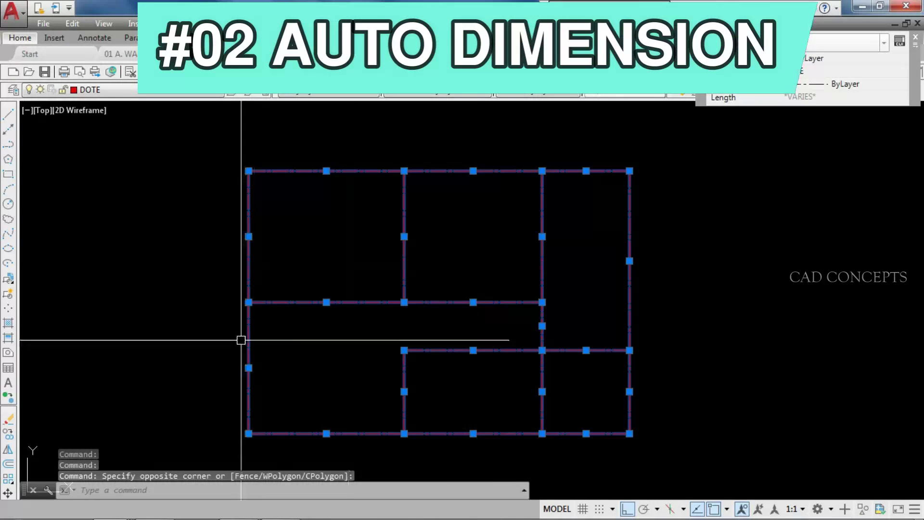
key(Escape)
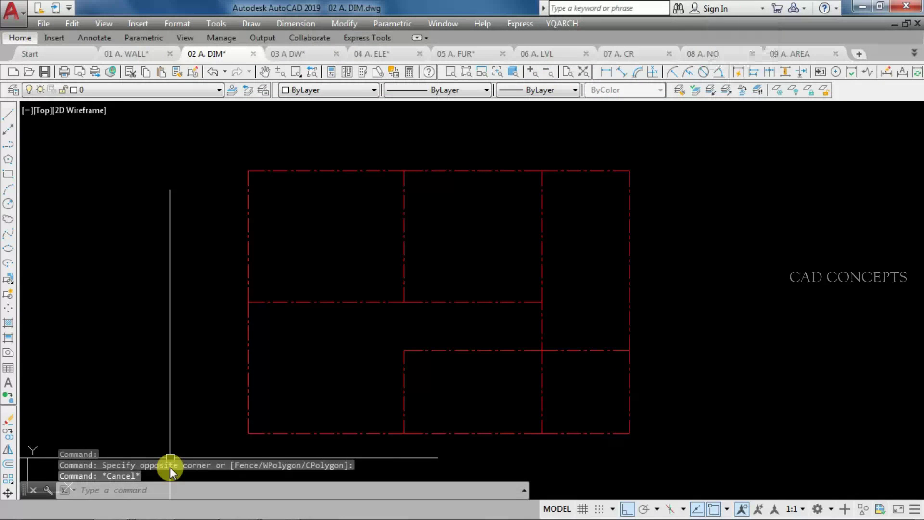
Automatically dimension every side of the red plan lines with the DDSS command, using the Use Dimensions option.
text(DDSS)
key(Return)
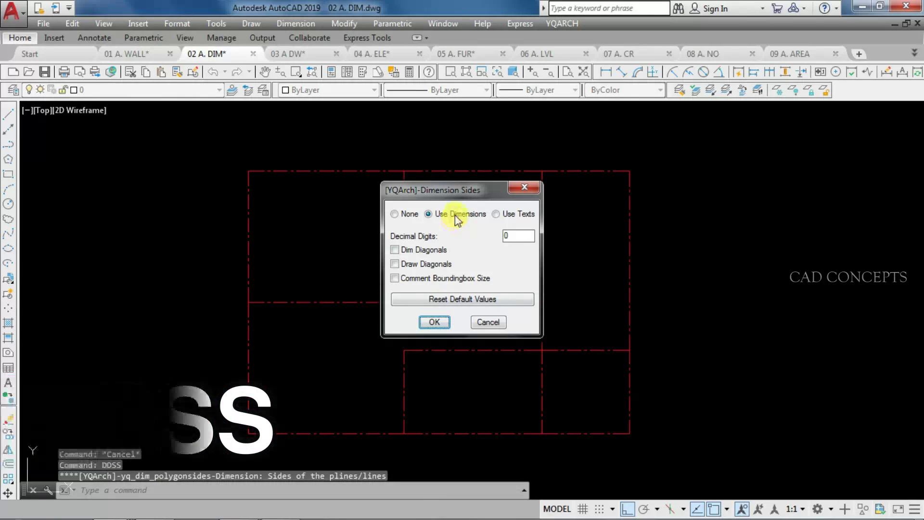
click(435, 322)
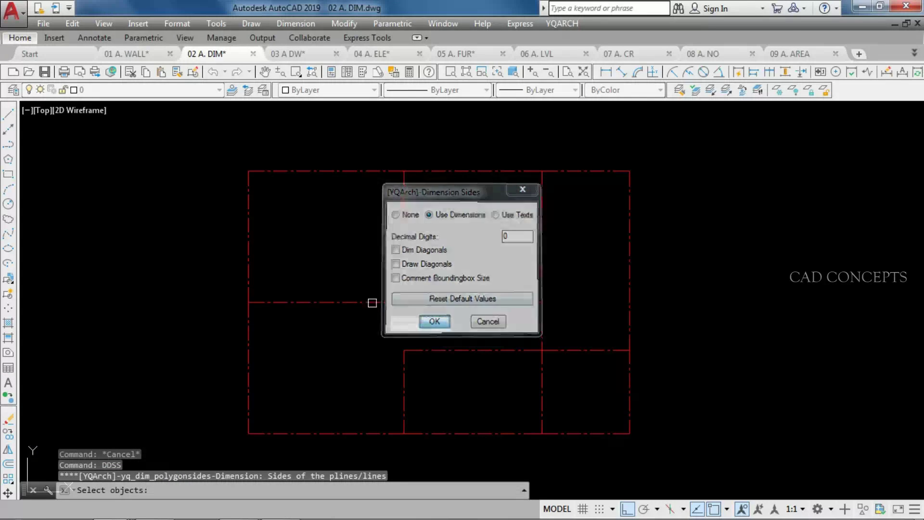
click(209, 159)
click(751, 457)
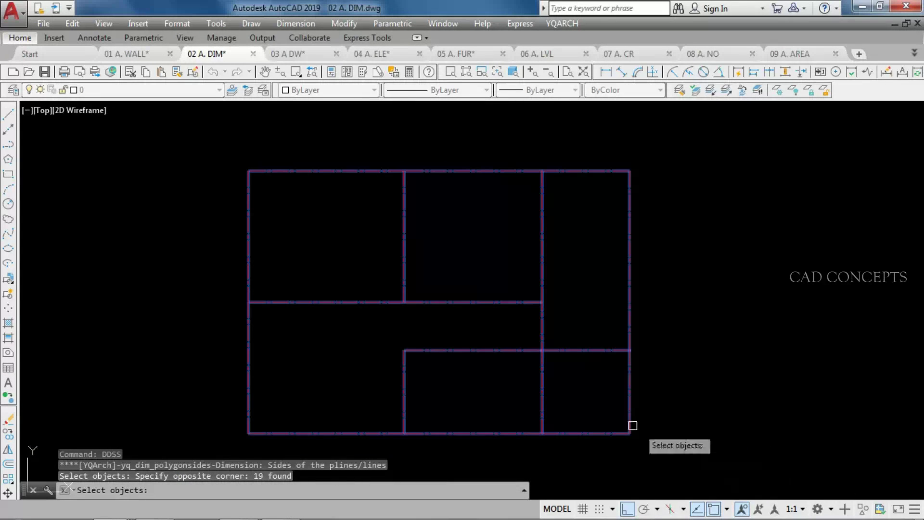
key(Return)
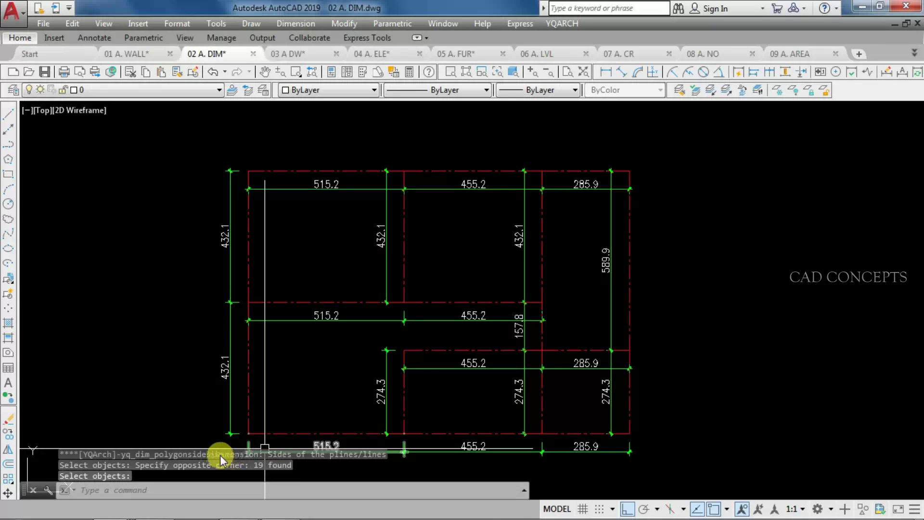
middle_drag(195, 465, 214, 428)
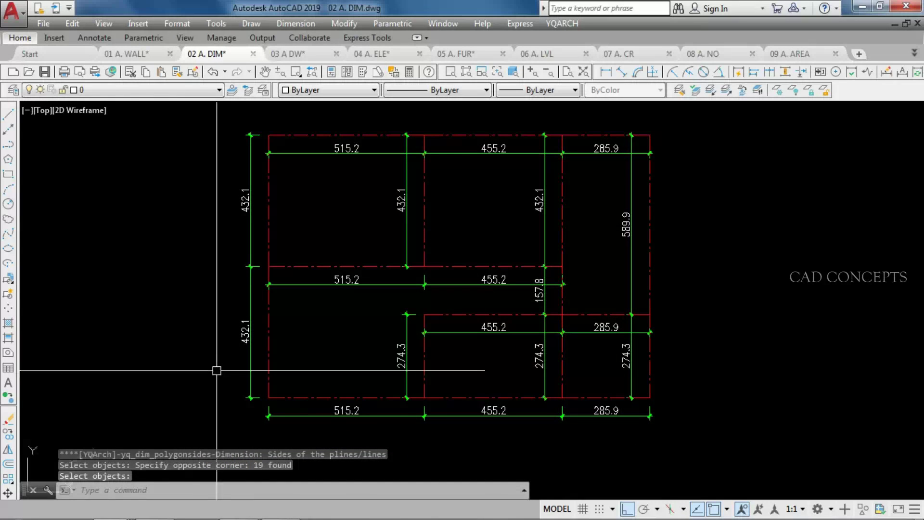
scroll(452, 277, up, 3)
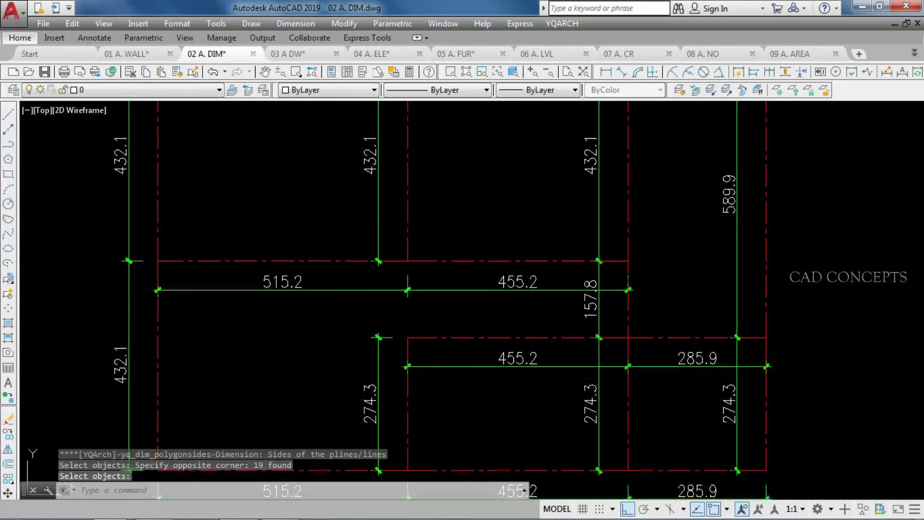
scroll(481, 355, down, 3)
scroll(487, 340, up, 3)
mouse_move(454, 227)
middle_down()
mouse_move(464, 202)
mouse_move(493, 186)
mouse_move(499, 274)
middle_up()
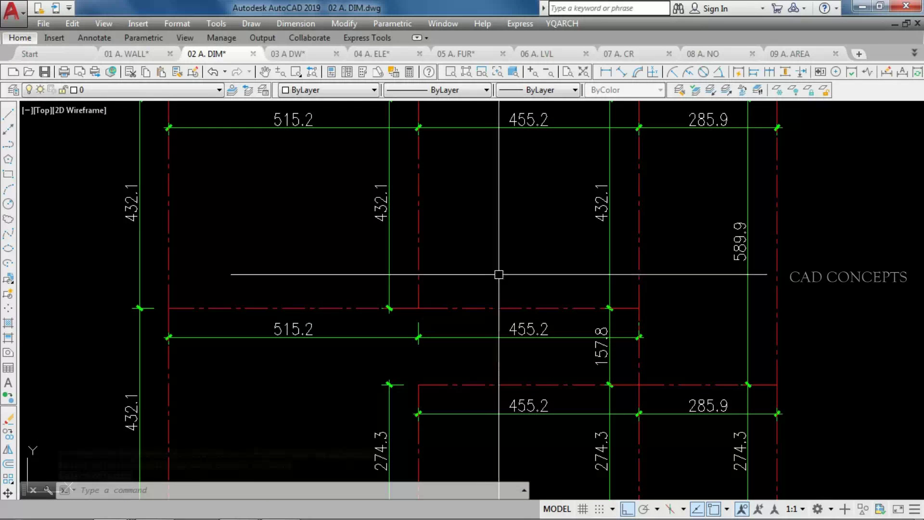
scroll(445, 287, down, 3)
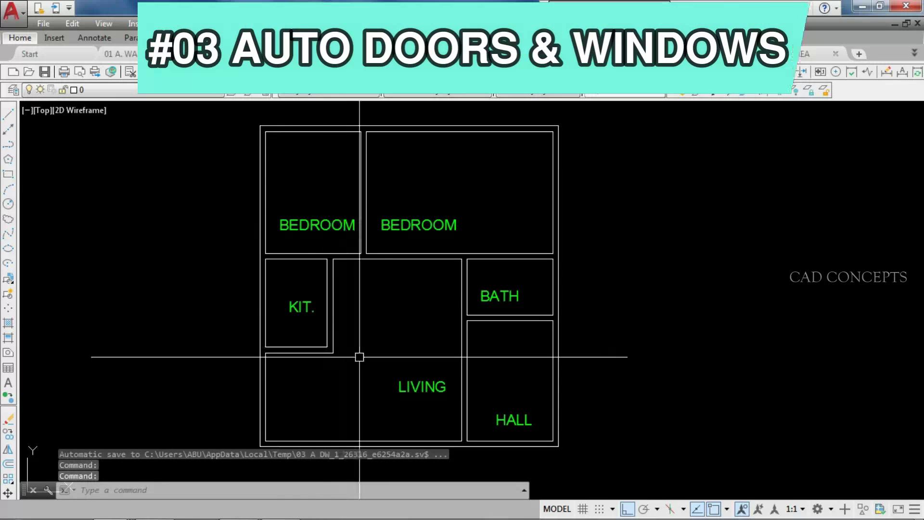
Stretch the partition wall between the two bedrooms sideways to widen the smaller bedroom, moving the larger bedroom's label along with it.
middle_drag(359, 356, 370, 355)
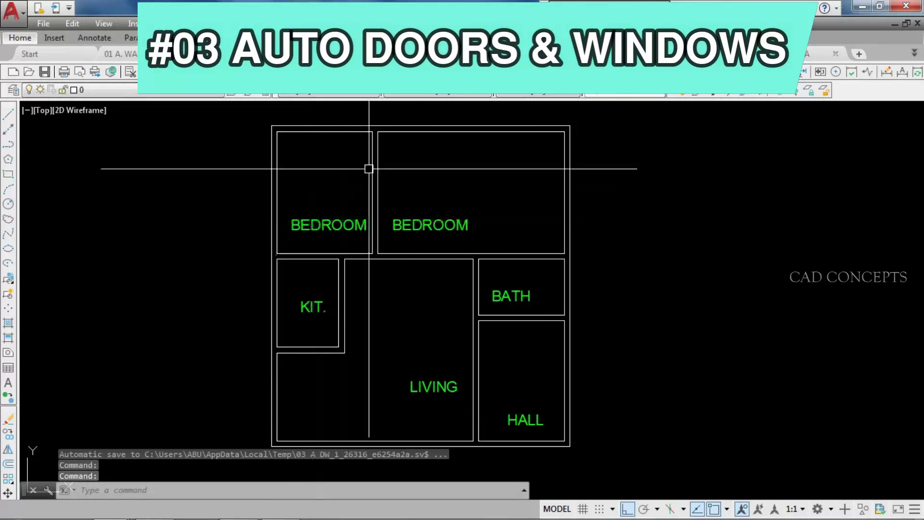
click(446, 114)
click(231, 244)
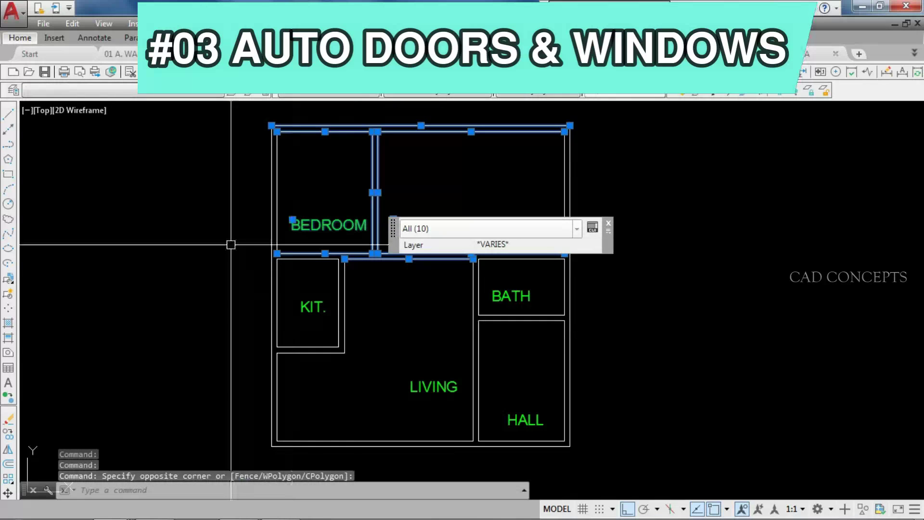
text(s)
key(Return)
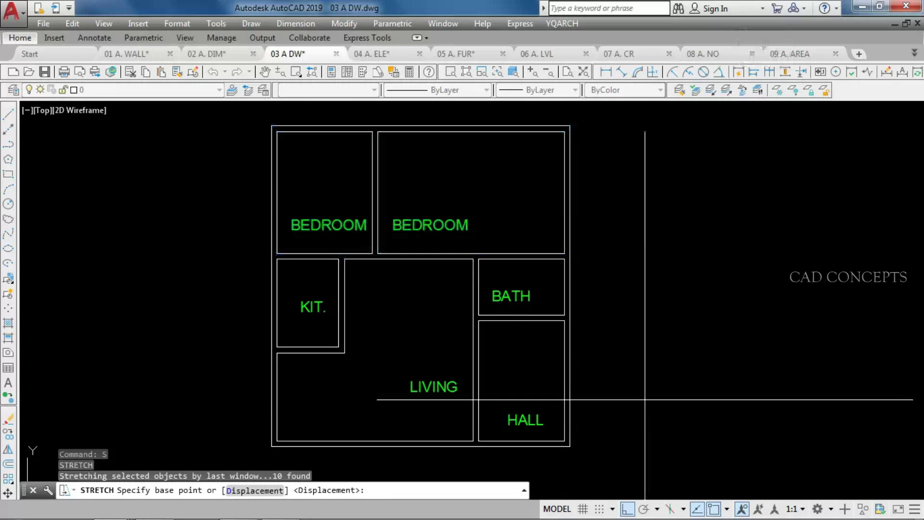
click(645, 399)
click(664, 427)
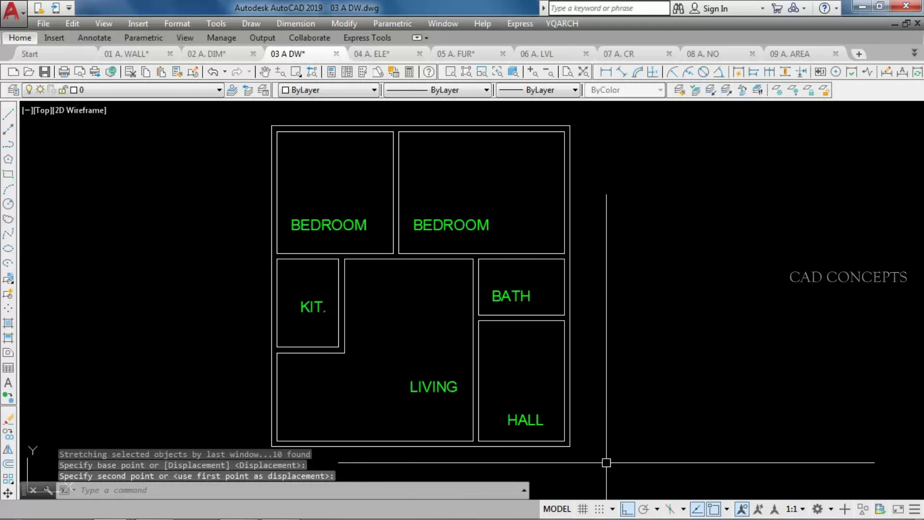
Use the AD command to open a door 100 wide with a pier of 20 in the living room's outer wall, swinging inward.
text(AD)
key(Return)
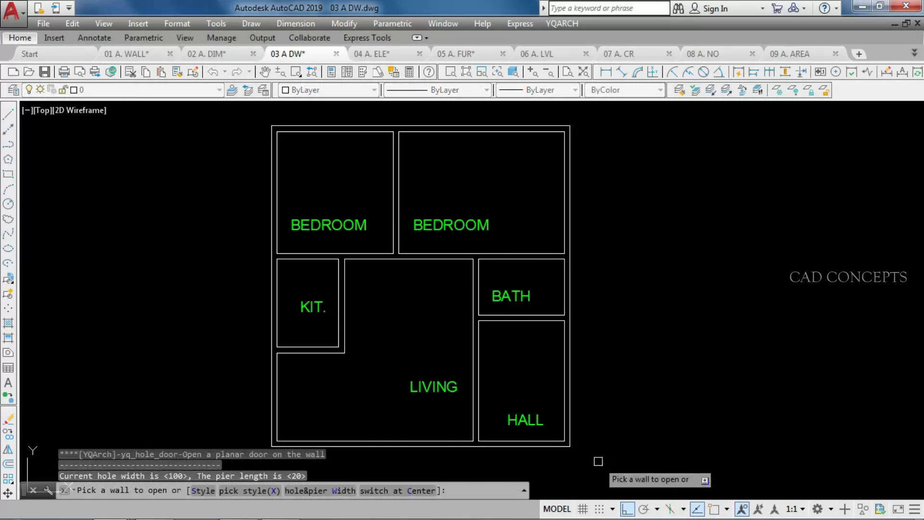
click(450, 443)
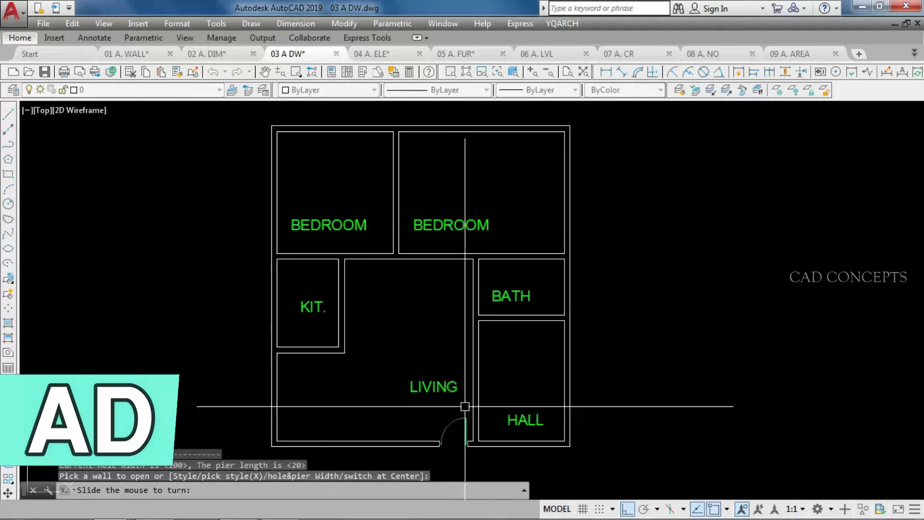
click(465, 407)
Insert a door into each of the two bedrooms beside their shared partition wall, both swinging into the bedrooms.
scroll(383, 254, up, 2)
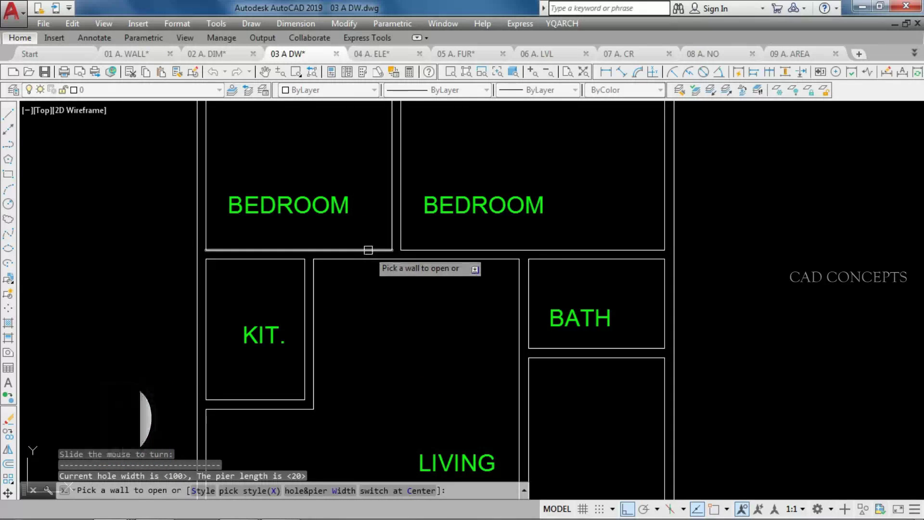
click(368, 254)
click(367, 221)
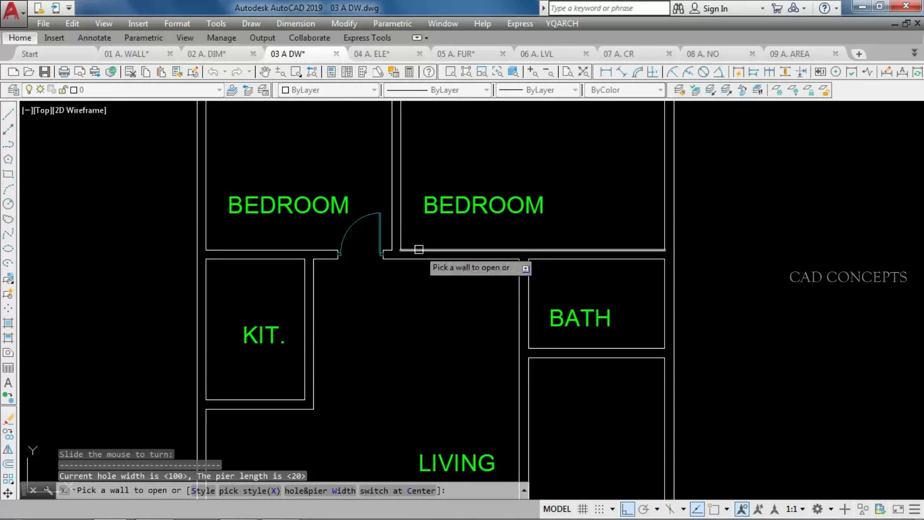
click(400, 207)
click(534, 288)
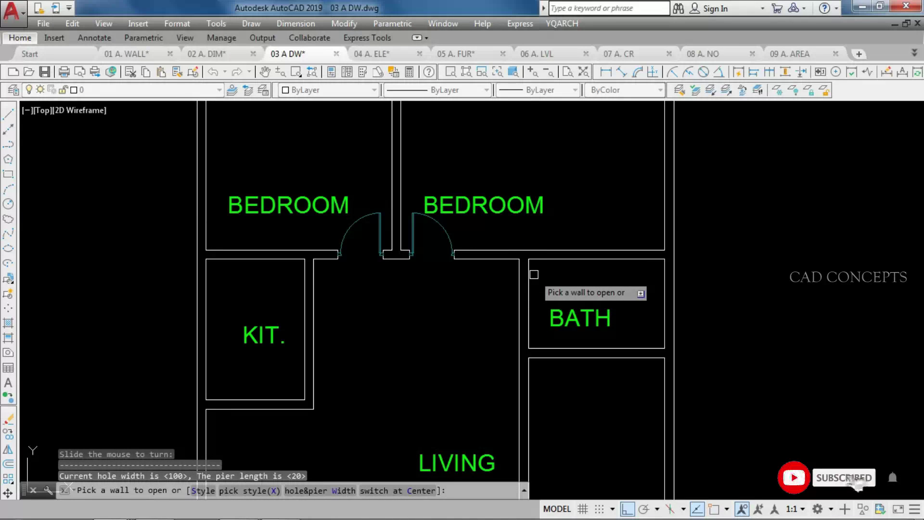
Insert inward-swinging doors in the bath, hall and kitchen walls facing the living area.
click(524, 270)
click(532, 310)
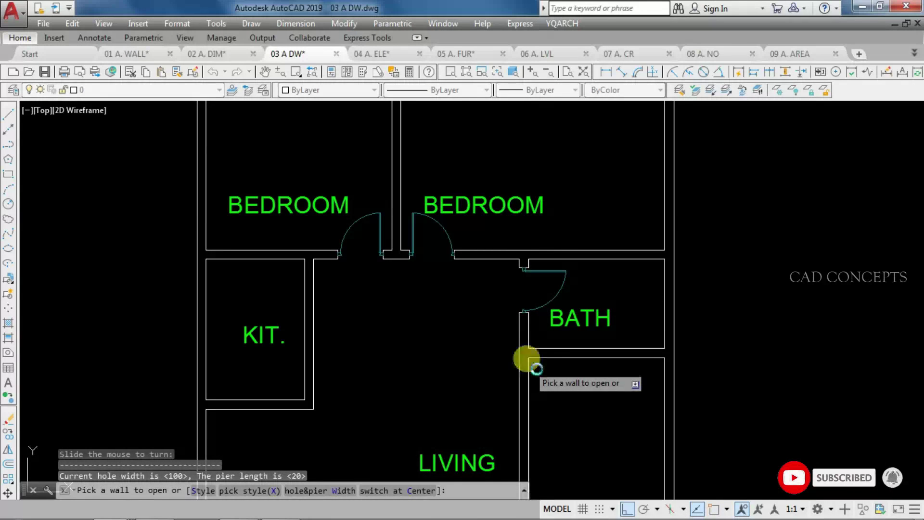
click(531, 363)
click(532, 368)
click(300, 375)
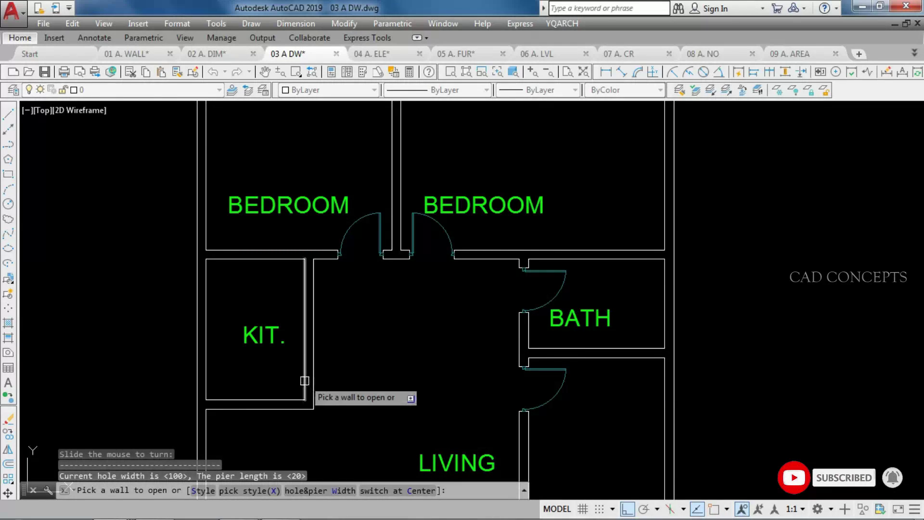
click(254, 382)
Look through the available door styles and the hole and pier width options, leaving the door command without changes.
scroll(354, 300, down, 4)
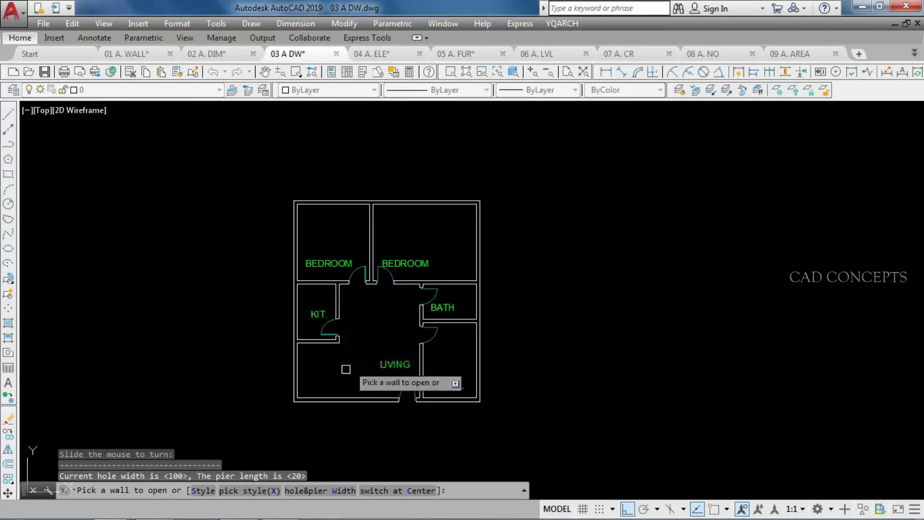
click(201, 494)
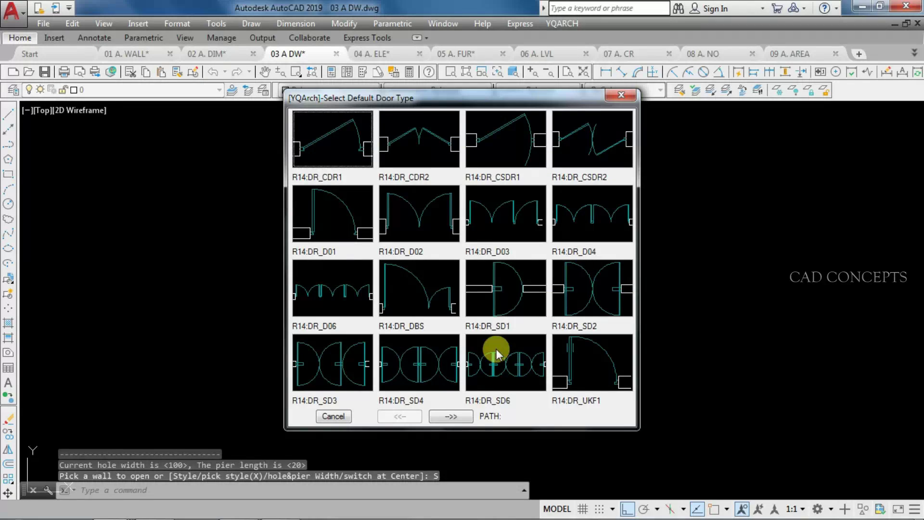
click(343, 416)
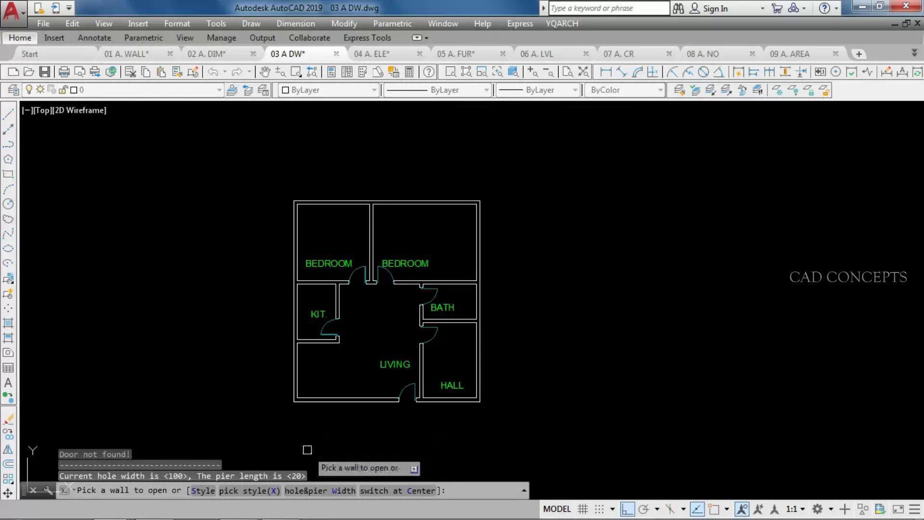
click(303, 490)
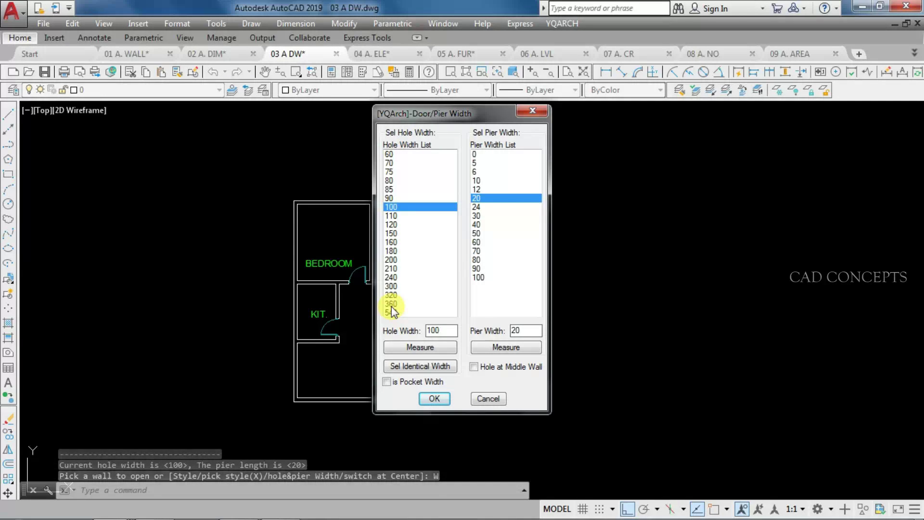
key(Return)
key(Escape)
Use the AW command to open a 150 wide window at the middle of each bedroom's upper outer wall.
mouse_move(369, 308)
middle_down()
mouse_move(386, 309)
mouse_move(411, 354)
middle_up()
scroll(378, 317, up, 3)
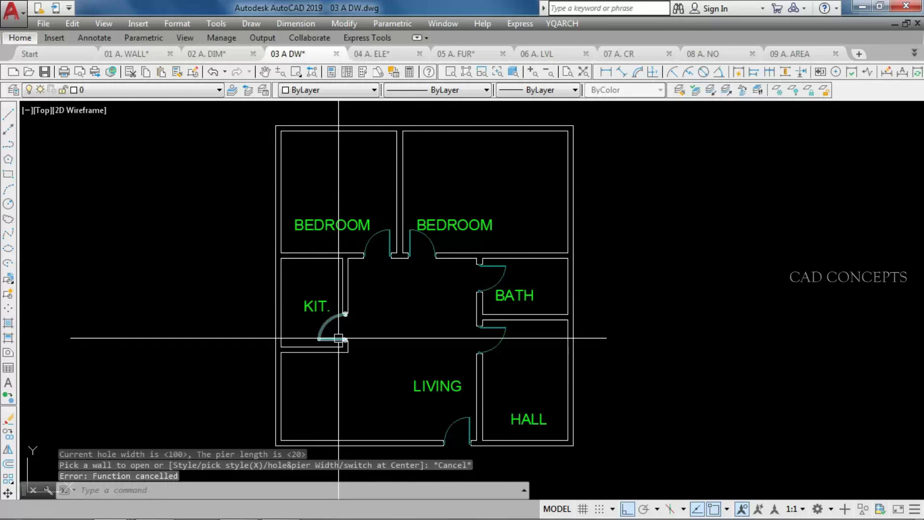
text(AW)
key(Return)
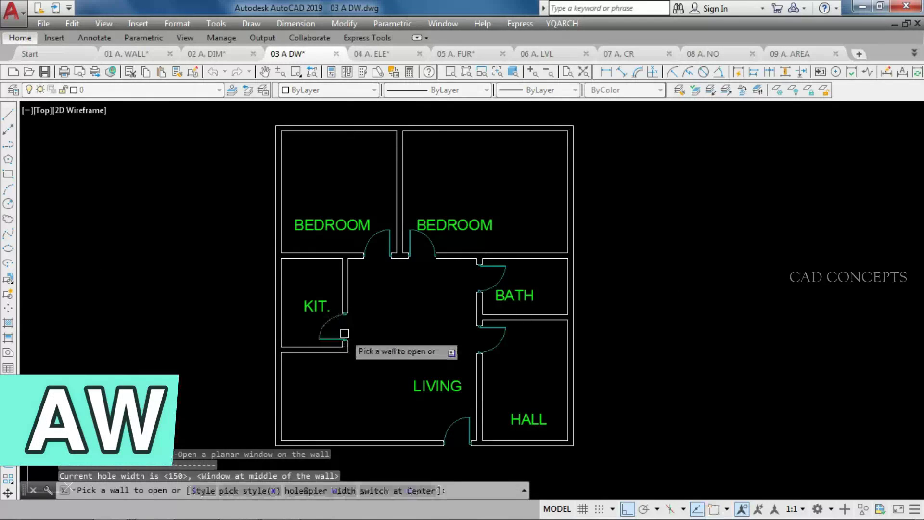
click(336, 129)
click(455, 129)
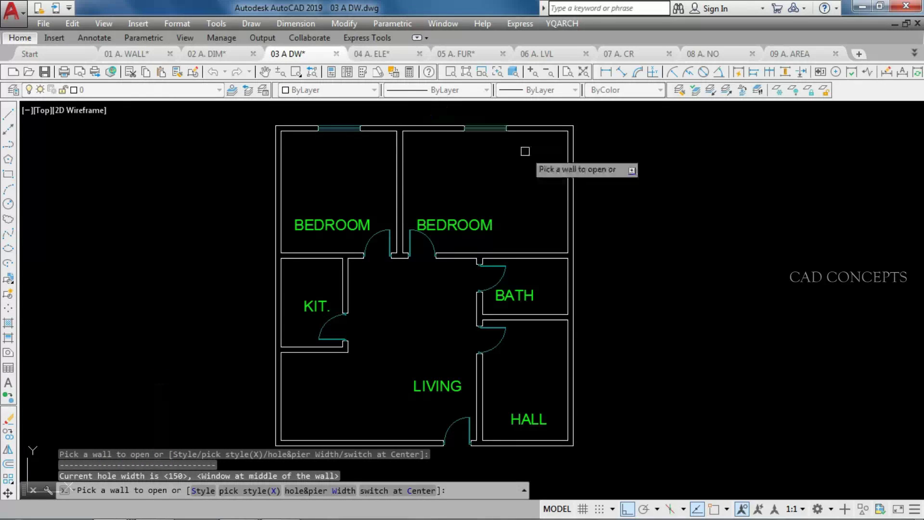
Insert 150 wide windows in the right outer walls of the bedroom, bath and hall, and in the hall's lower wall.
click(568, 188)
click(568, 285)
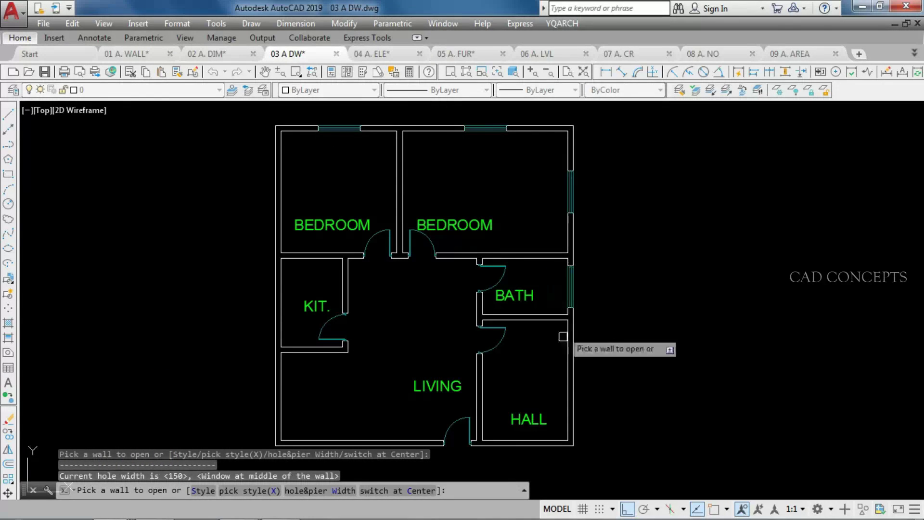
click(566, 369)
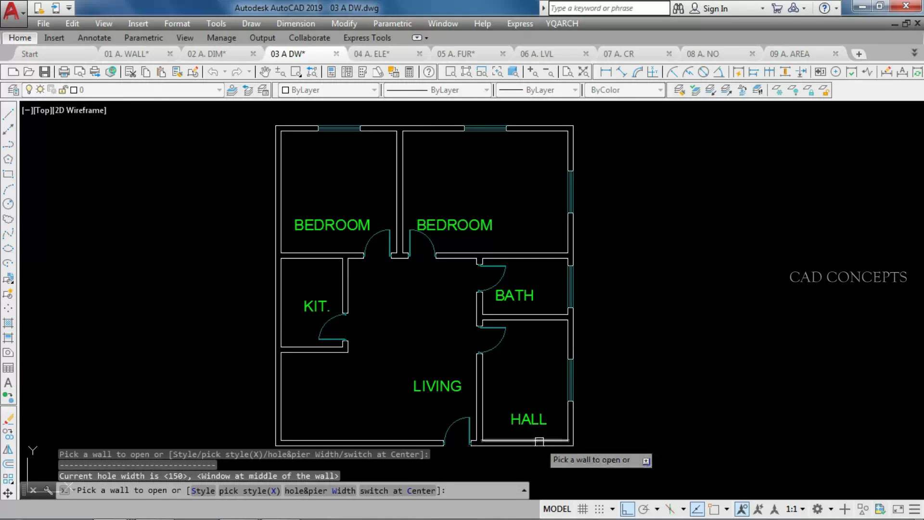
click(525, 441)
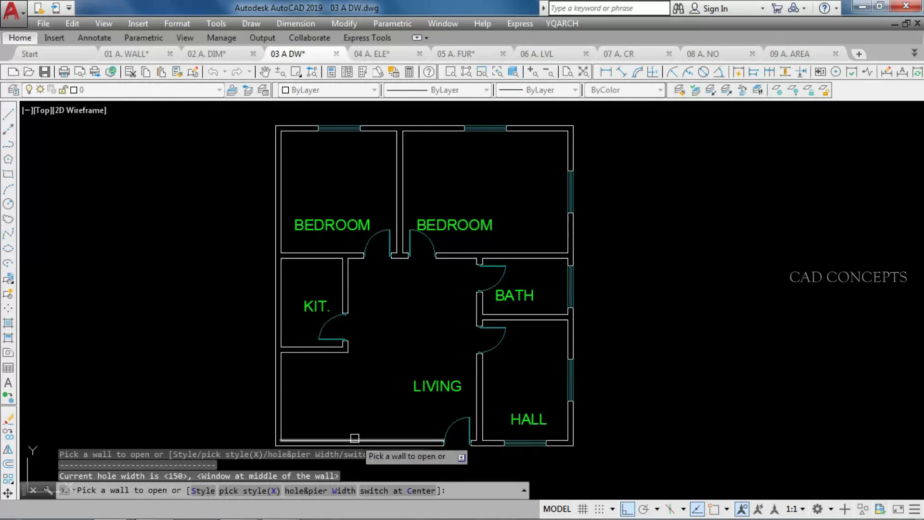
Insert 150 wide windows in the living room's lower and left outer walls and in the kitchen's left outer wall.
click(305, 434)
click(279, 408)
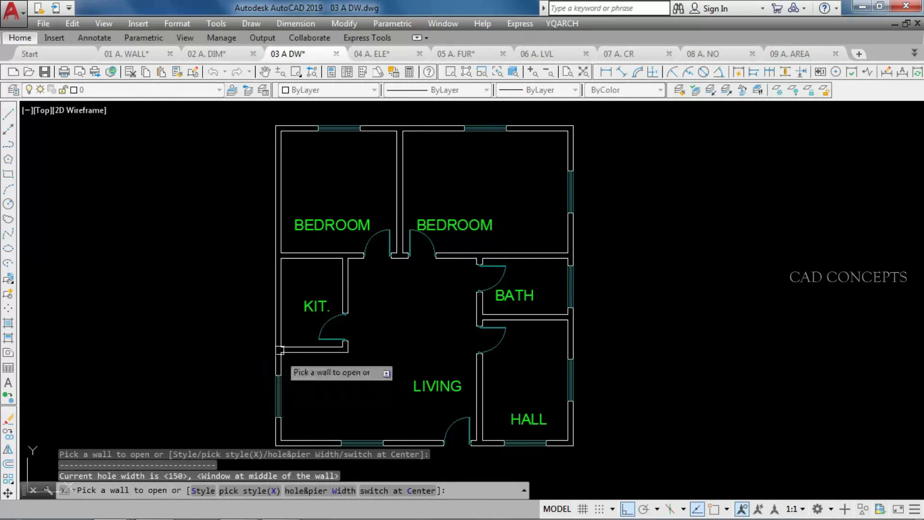
click(278, 316)
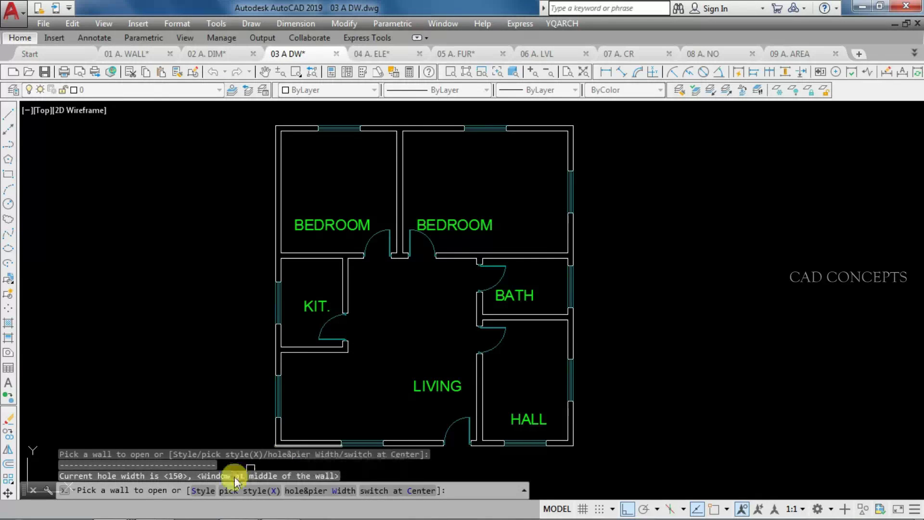
Look through the available window styles and the hole and pier width options, leaving the window command without changes.
click(202, 491)
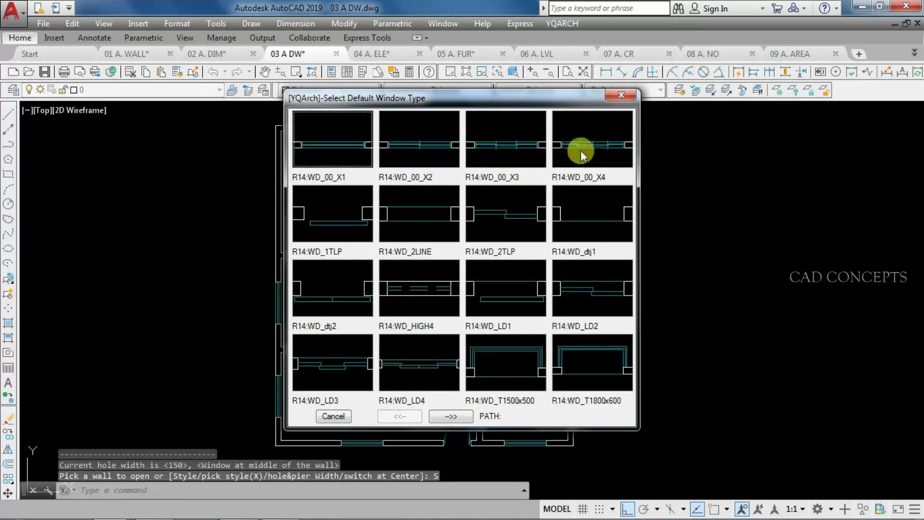
click(336, 416)
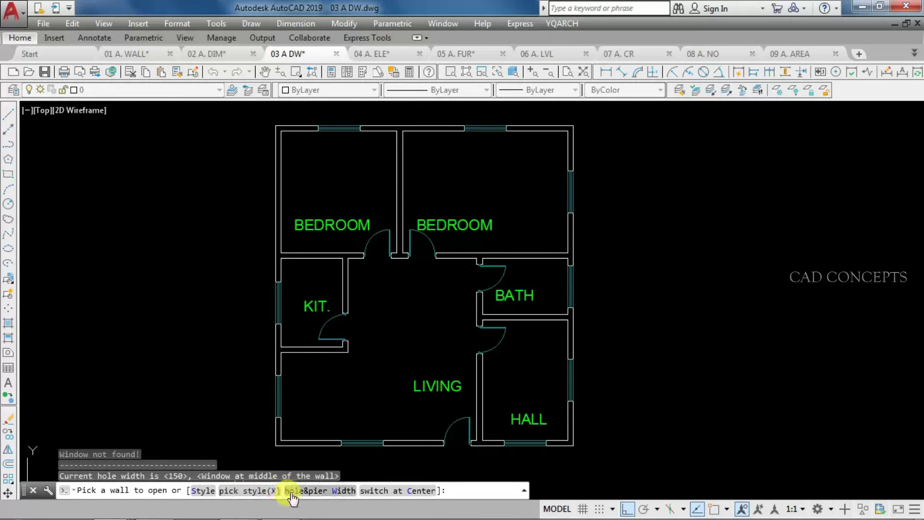
click(291, 491)
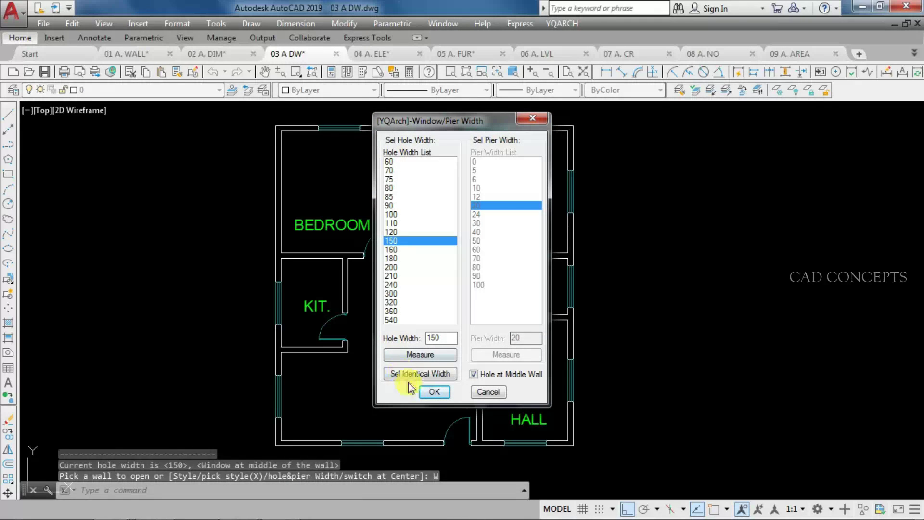
click(434, 391)
key(Escape)
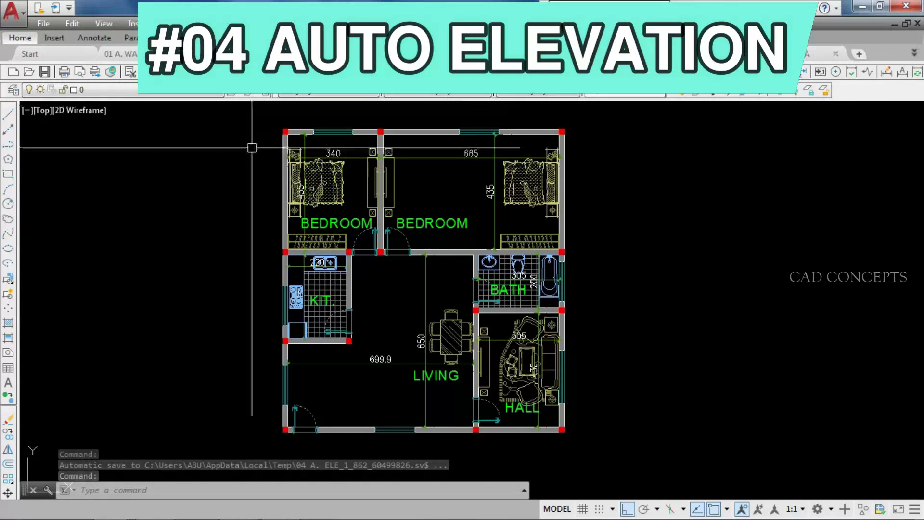
Use LM to set up drag-rectangle 1x4 elevations with floor covering 20, board 20, beam 45, skirting 15, window height 180, window offset 120, door height 220.
middle_drag(747, 302, 529, 303)
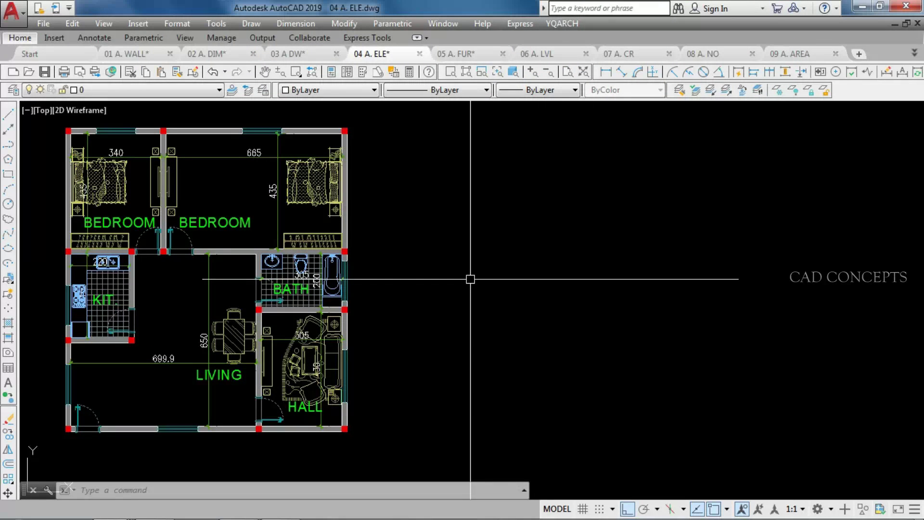
text(lm)
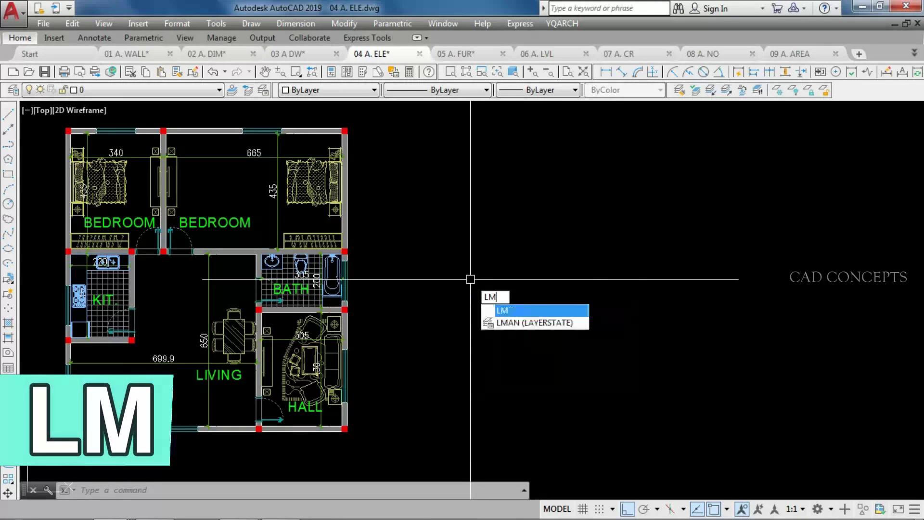
key(Return)
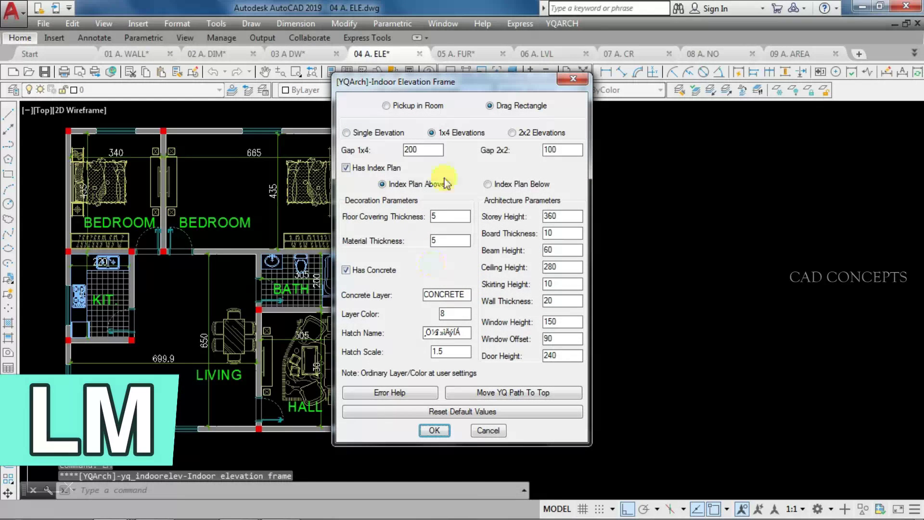
click(498, 107)
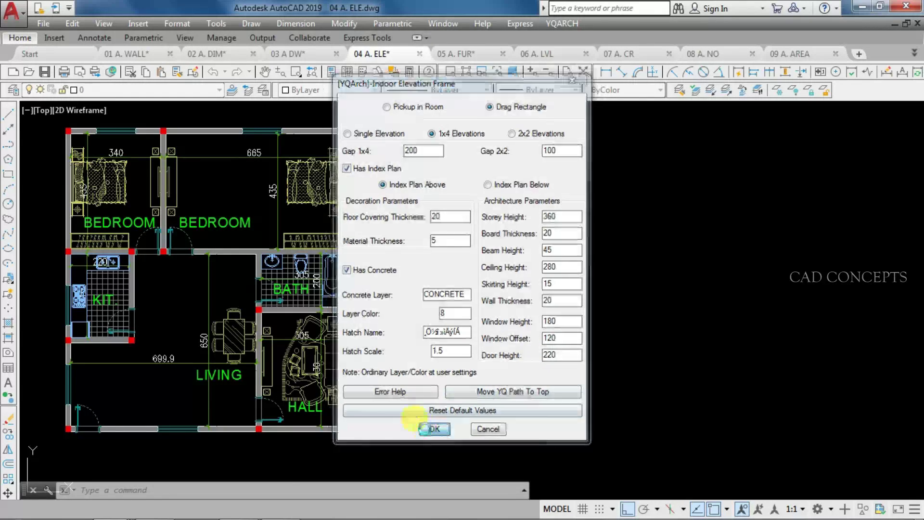
click(431, 429)
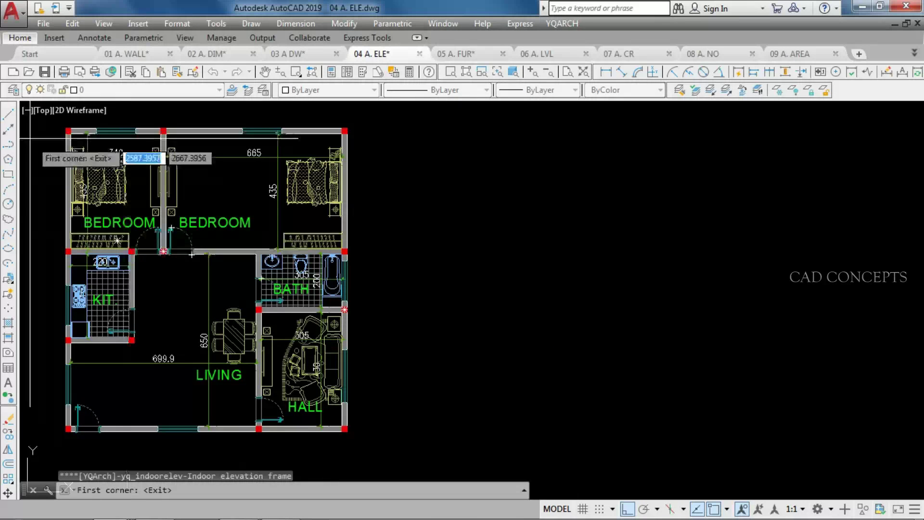
Frame the whole floor plan for the elevations from its upper-left outer corner to the hall's lower-right outer corner.
scroll(68, 129, up, 8)
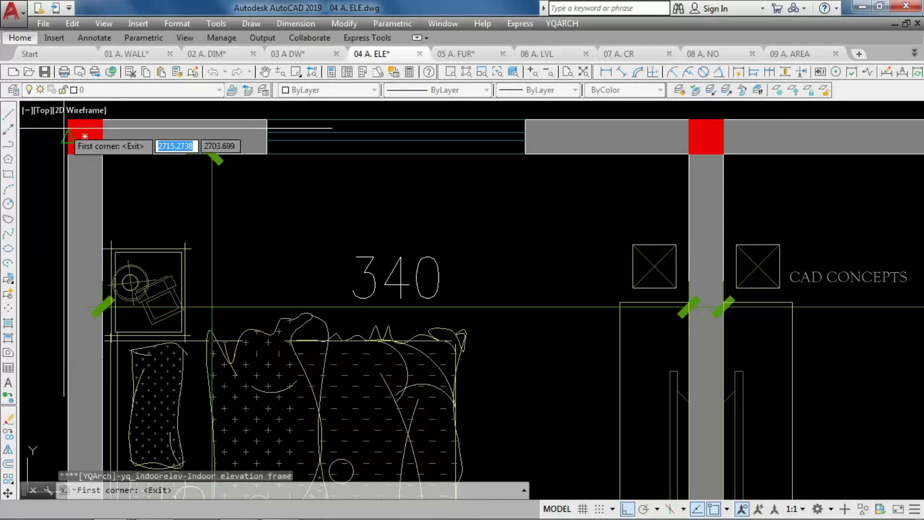
click(68, 130)
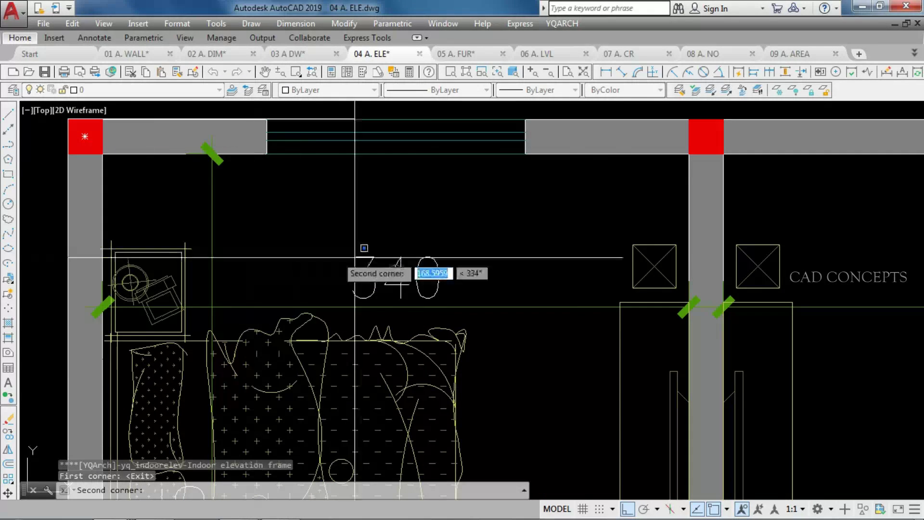
scroll(349, 313, down, 4)
scroll(200, 154, down, 4)
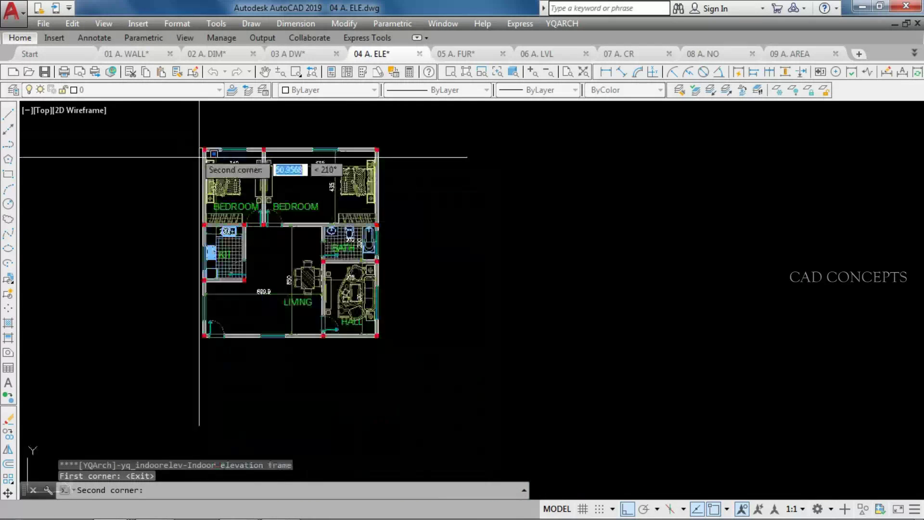
scroll(380, 339, up, 3)
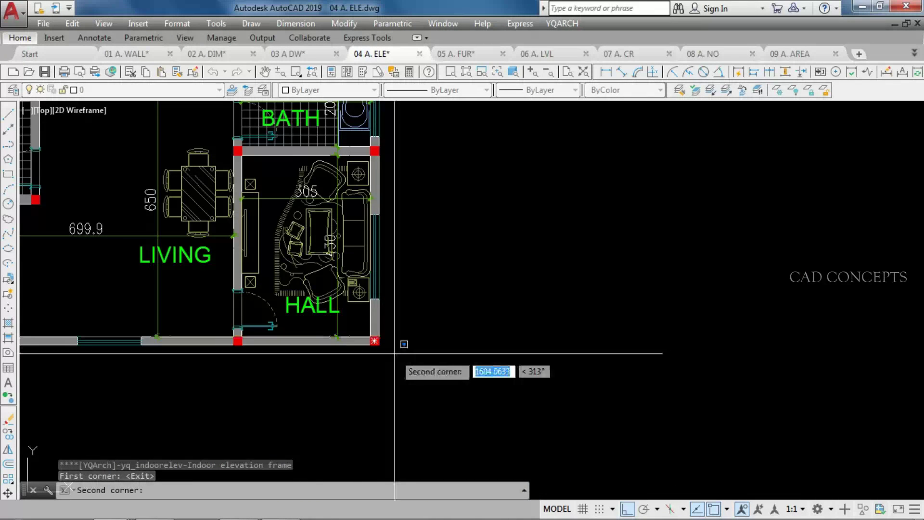
click(423, 367)
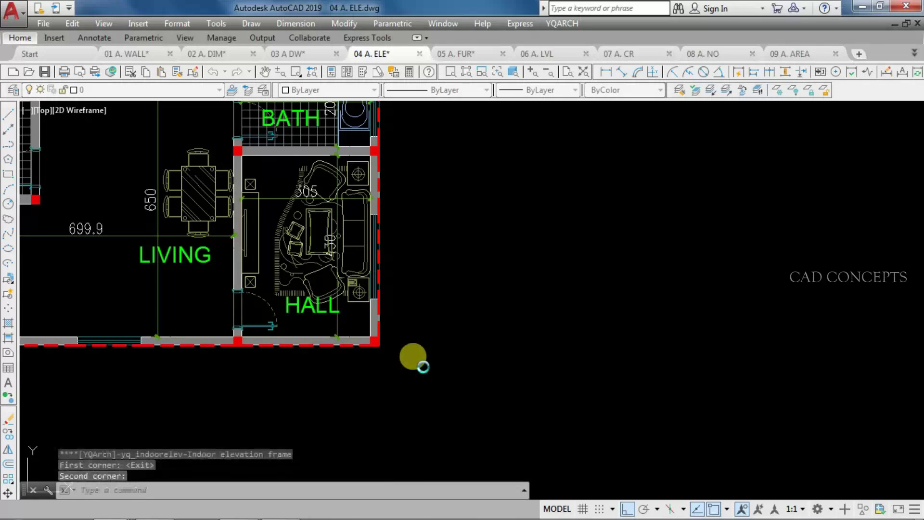
Place the row of four generated elevations with their index plans in the empty area to the right of the floor plan.
scroll(395, 383, down, 4)
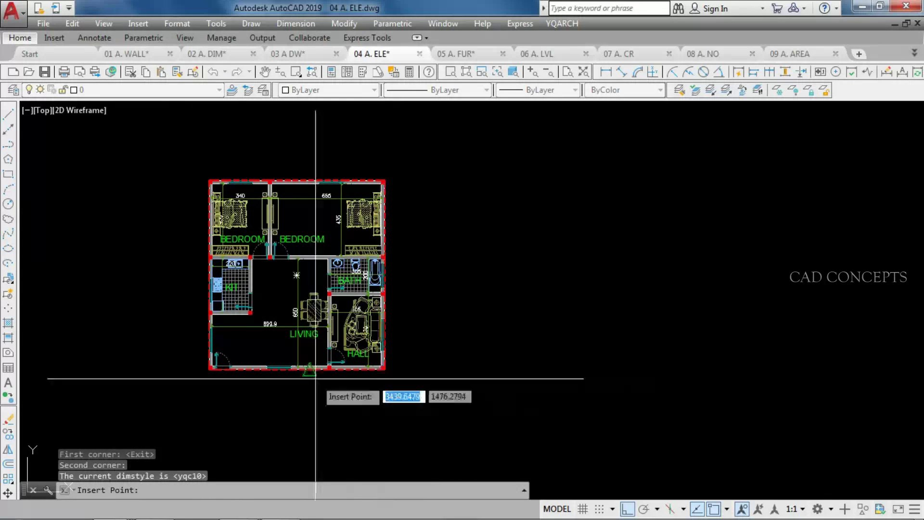
scroll(274, 195, up, 6)
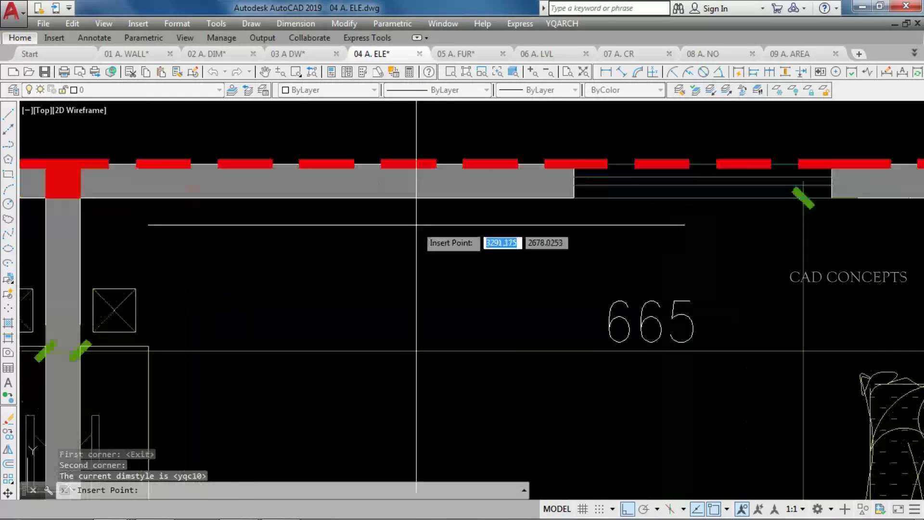
scroll(401, 195, down, 5)
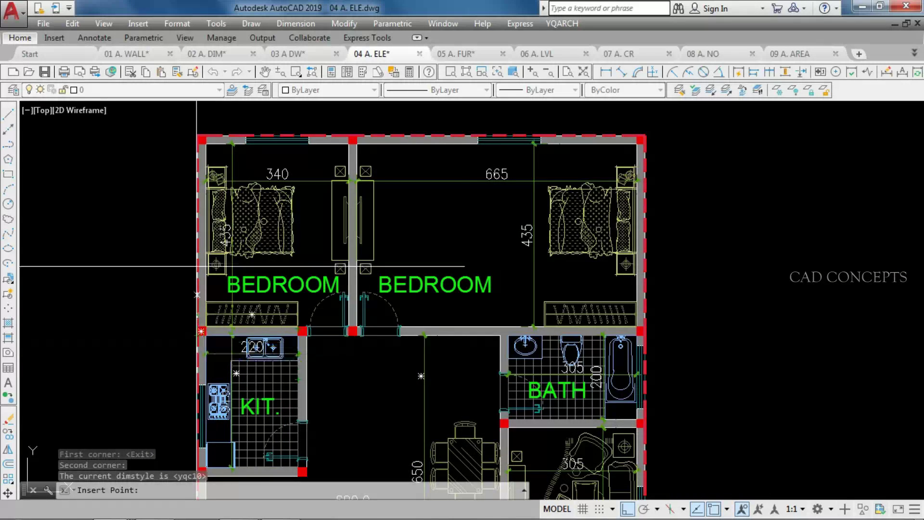
scroll(179, 241, down, 3)
middle_drag(479, 305, 323, 307)
scroll(256, 338, down, 2)
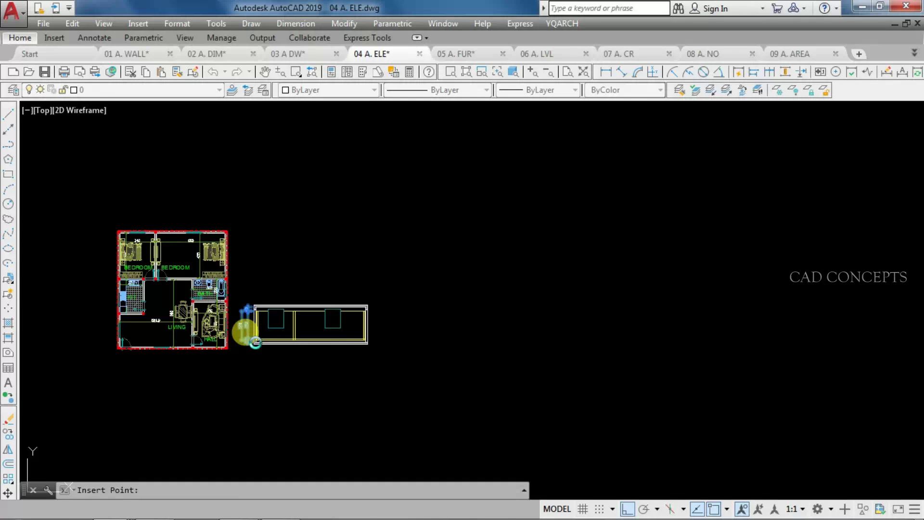
click(255, 342)
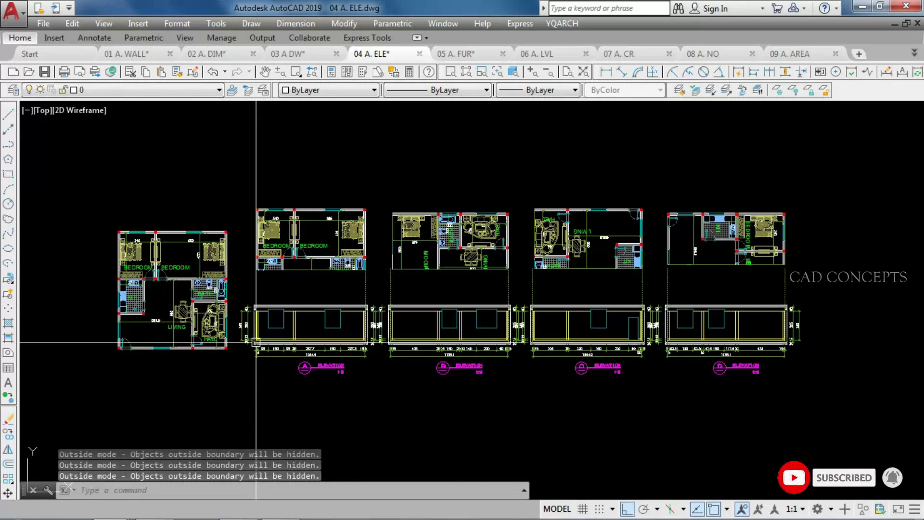
Examine the generated elevations A to D, checking their windows, door, slabs, dimensions and the index plans above them.
scroll(256, 342, up, 6)
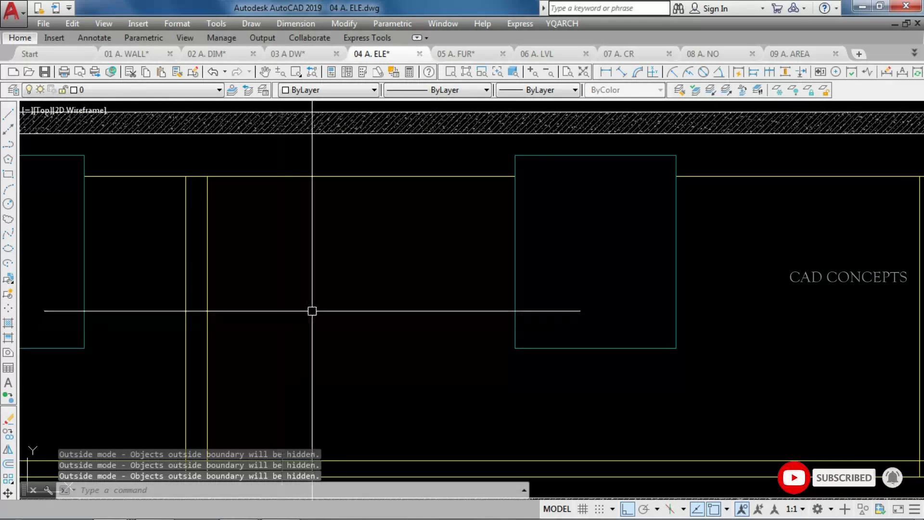
scroll(311, 311, down, 5)
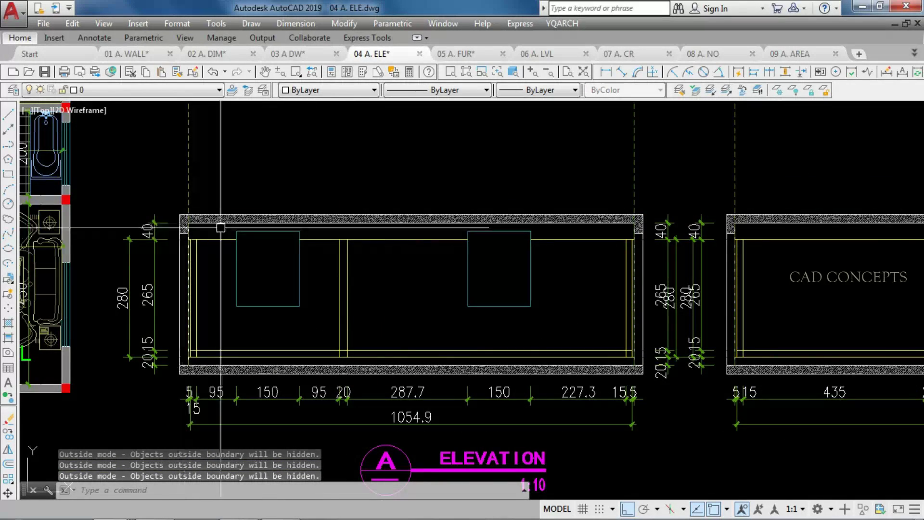
scroll(224, 227, up, 4)
scroll(175, 243, down, 2)
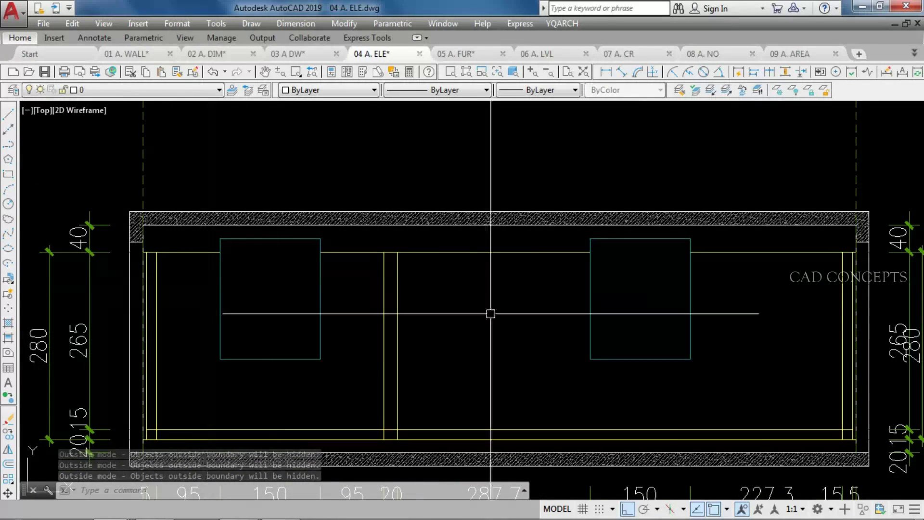
mouse_move(763, 324)
middle_down()
mouse_move(410, 271)
mouse_move(259, 265)
middle_up()
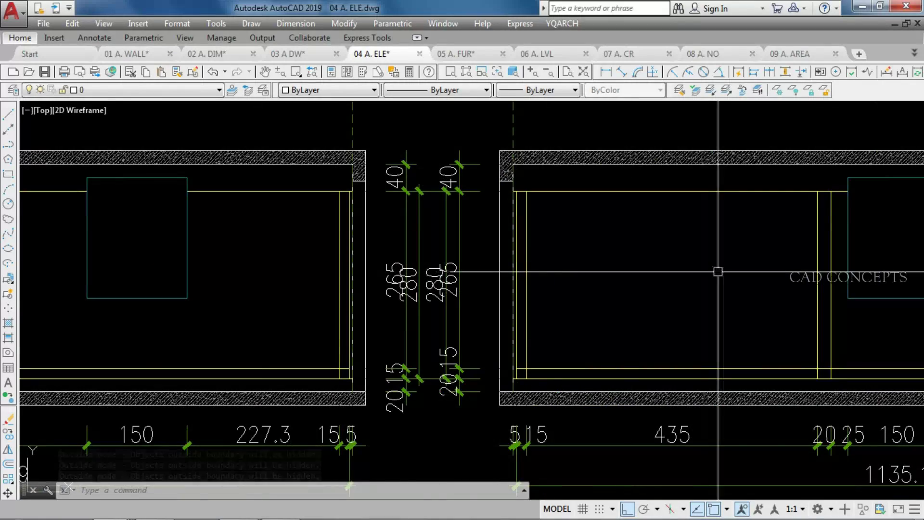
middle_drag(718, 272, 356, 282)
scroll(265, 250, down, 1)
scroll(367, 332, down, 2)
scroll(394, 402, down, 1)
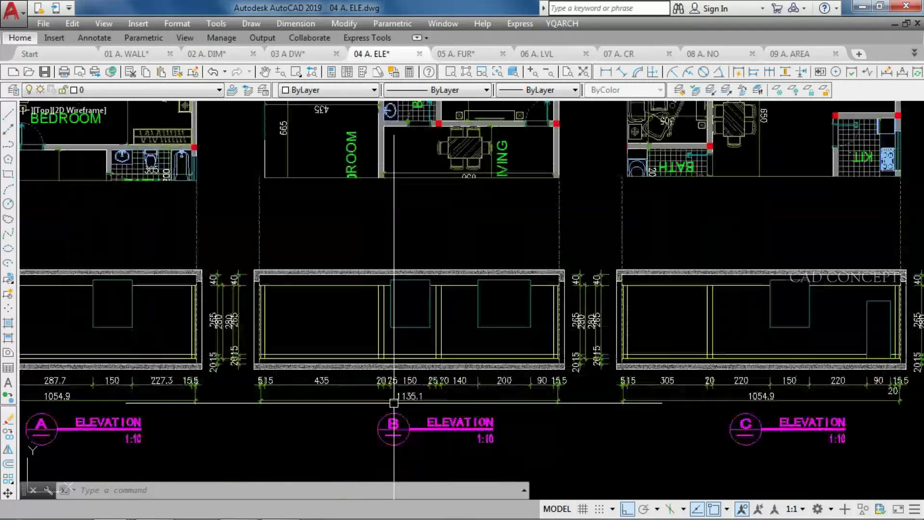
scroll(394, 403, down, 2)
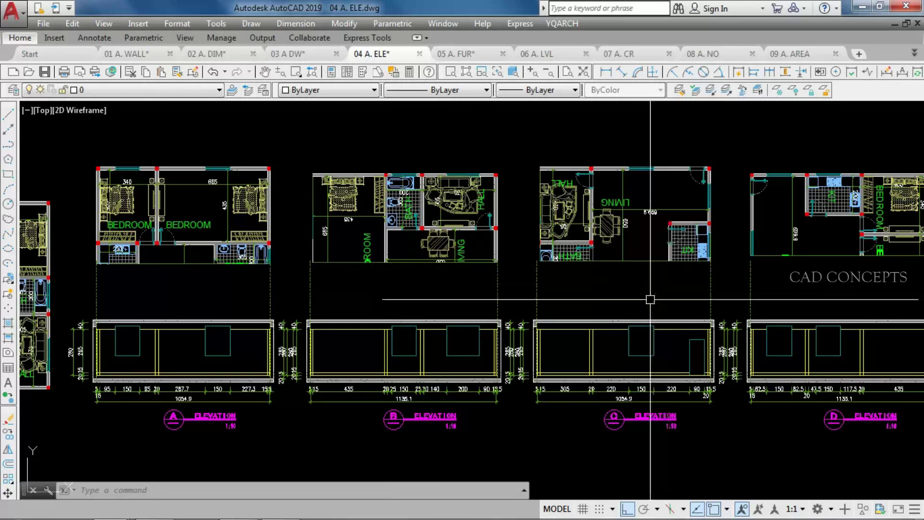
scroll(696, 192, up, 4)
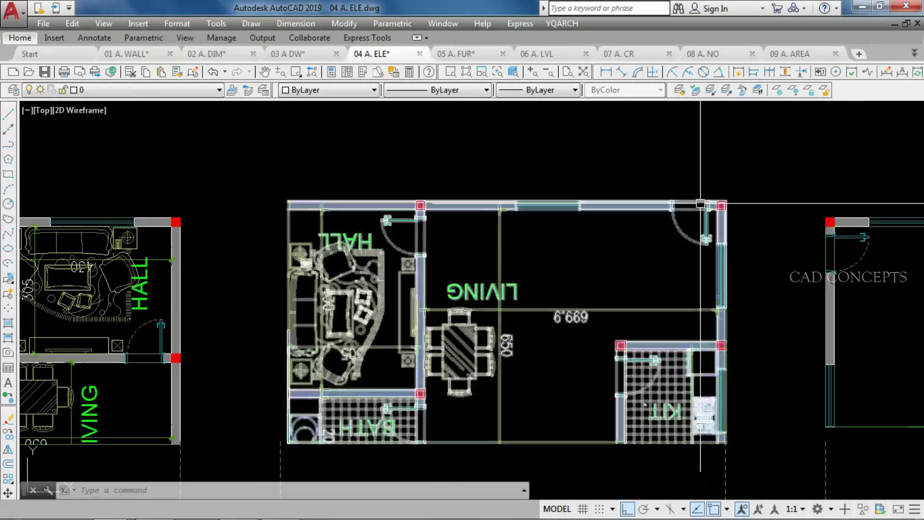
scroll(700, 204, down, 6)
scroll(323, 424, up, 2)
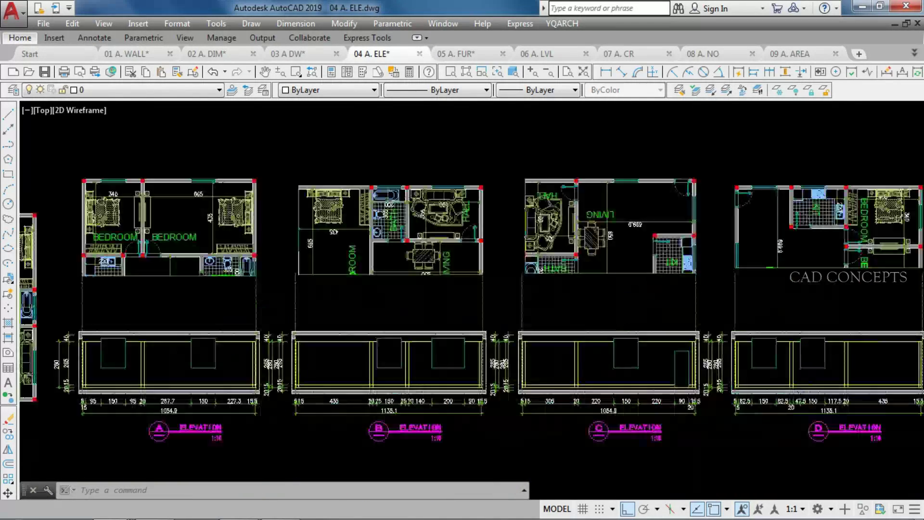
Check the heights of the door and the window in elevation C with temporary linear dimensions.
scroll(691, 399, up, 4)
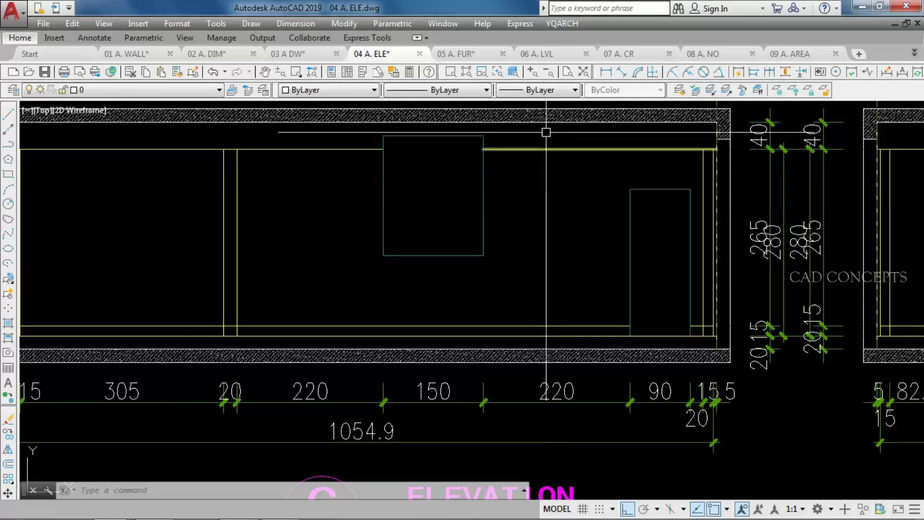
click(605, 73)
key(Return)
click(631, 217)
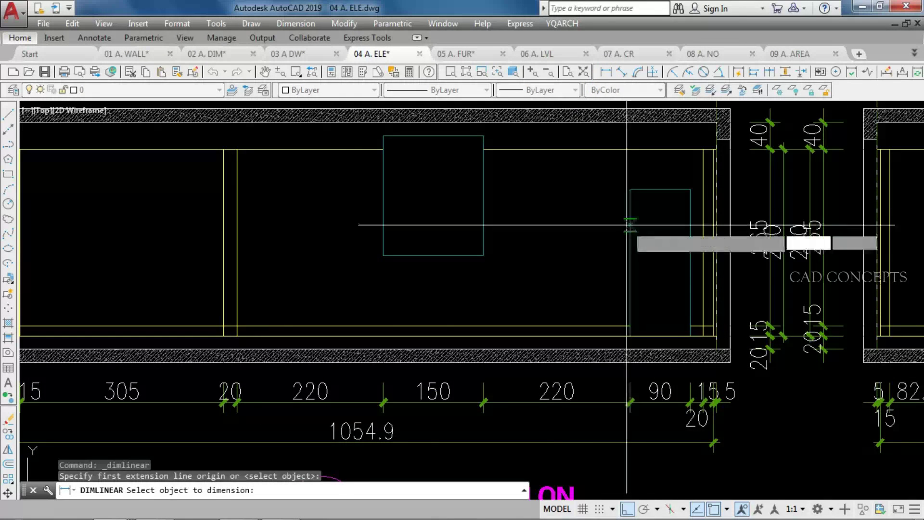
key(Escape)
key(Return)
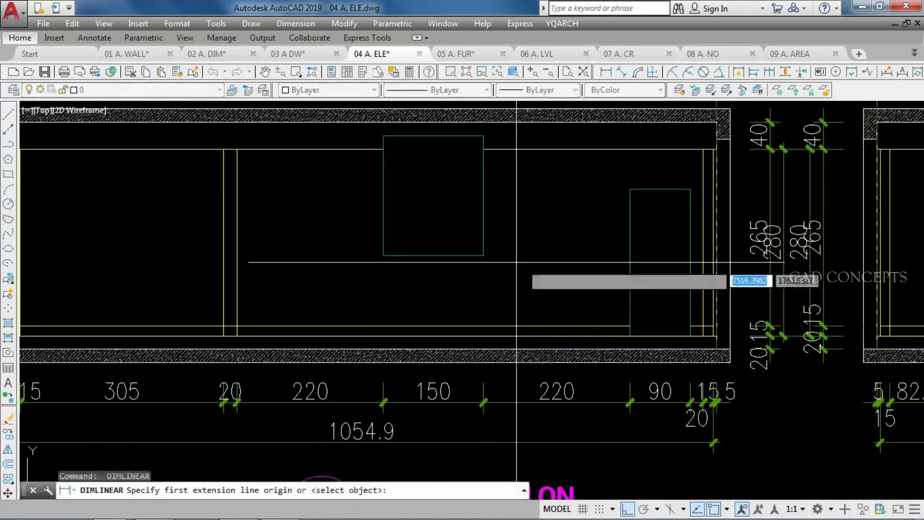
key(Return)
click(484, 220)
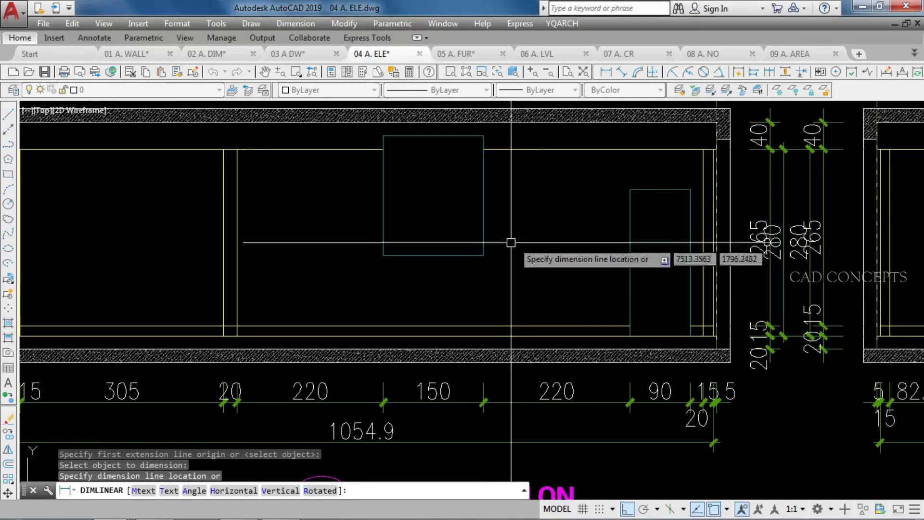
key(Escape)
Measure from the window's lower-right corner in elevation C down to the skirting top and to the floor line with temporary linear dimensions.
key(Return)
click(484, 255)
click(483, 326)
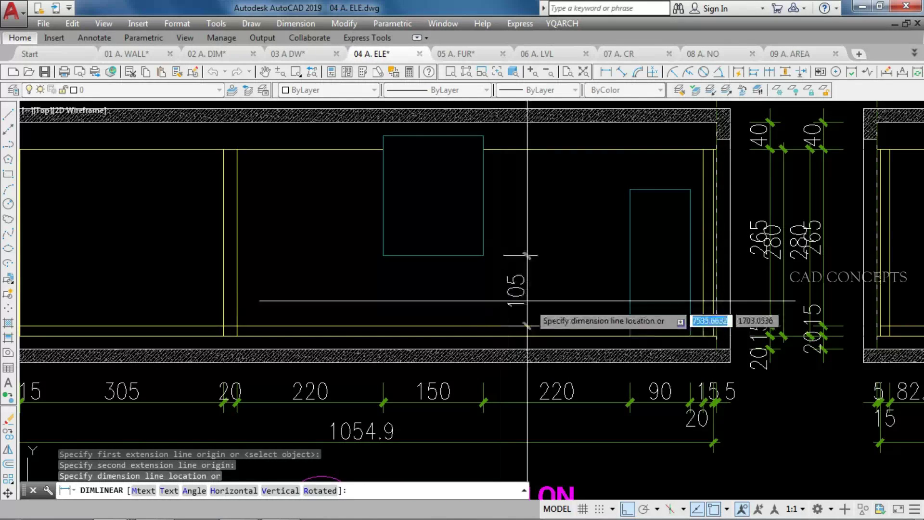
key(Escape)
key(Return)
click(484, 255)
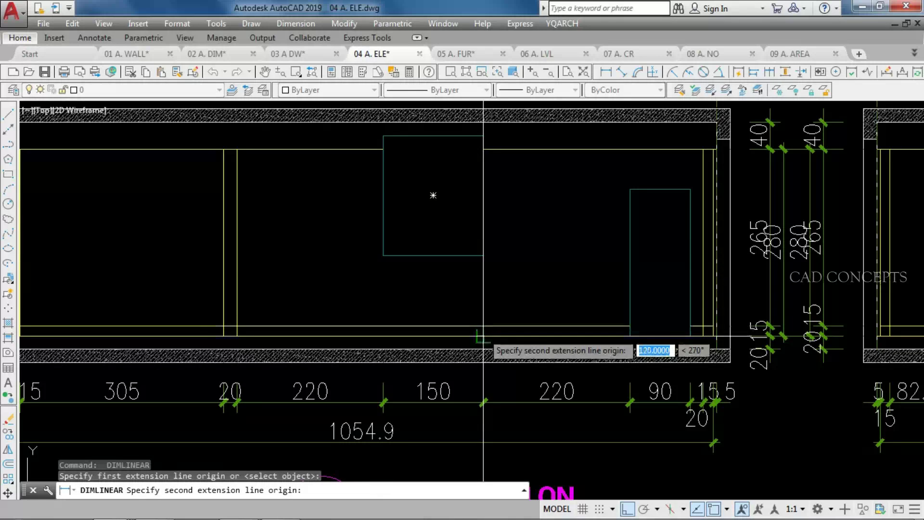
click(483, 337)
key(Escape)
scroll(334, 311, down, 2)
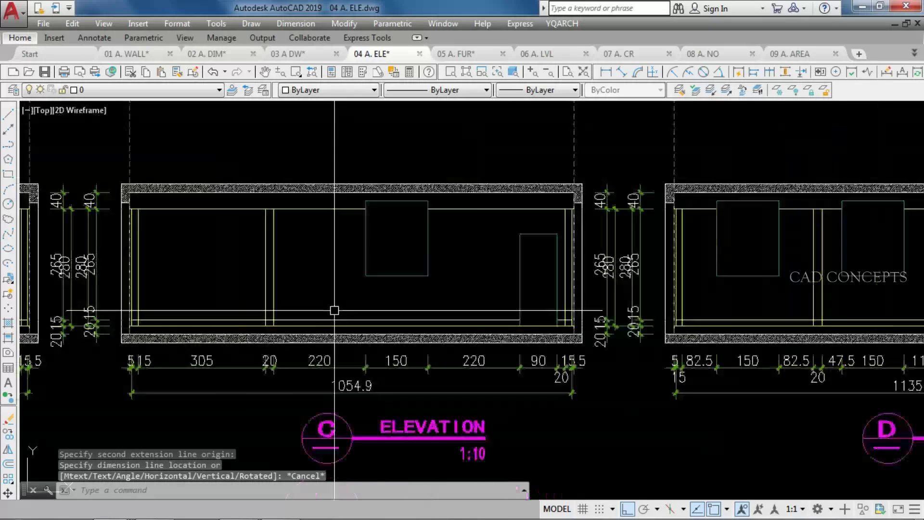
scroll(335, 310, down, 4)
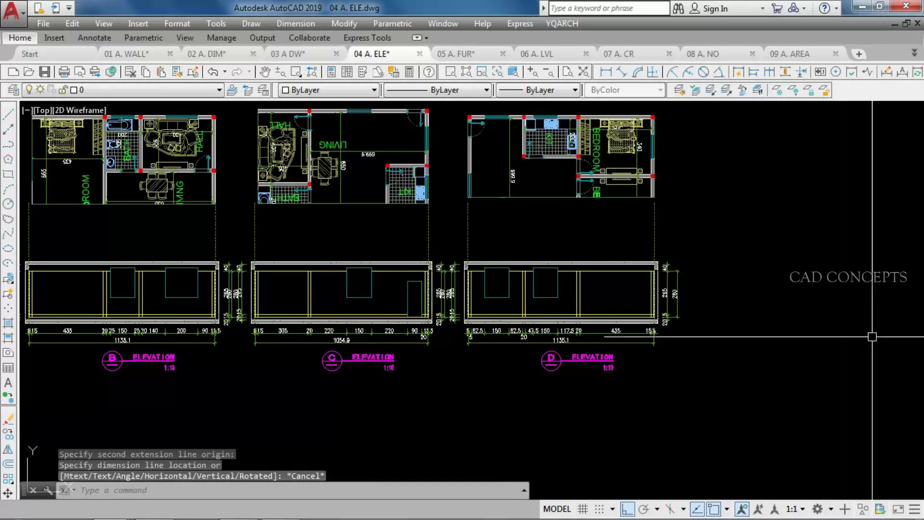
scroll(873, 337, down, 2)
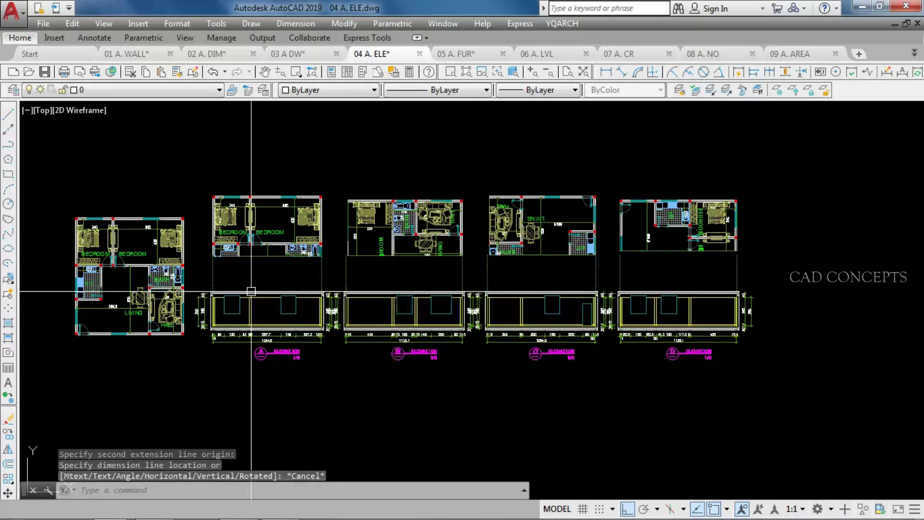
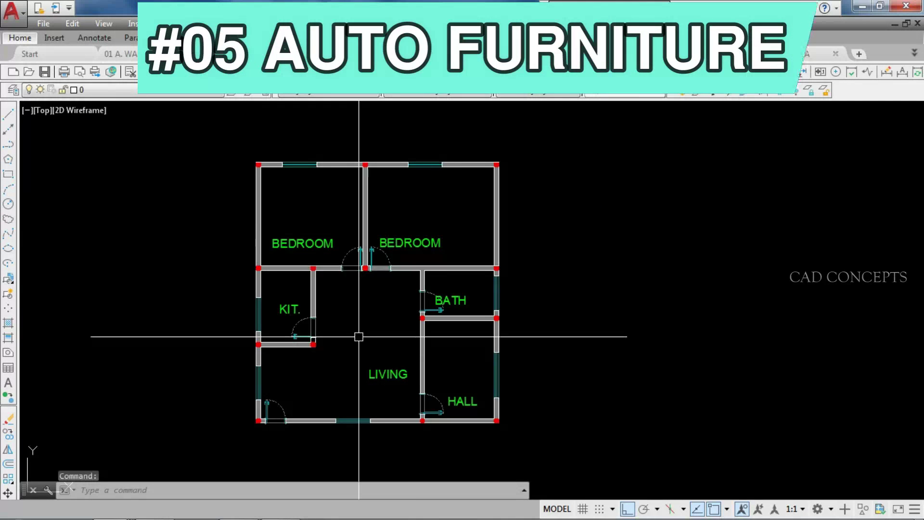
Use JJ to furnish the right bedroom in 05 A. FUR with the Bedroom layout, placing the bed against the right exterior wall.
middle_drag(359, 336, 419, 343)
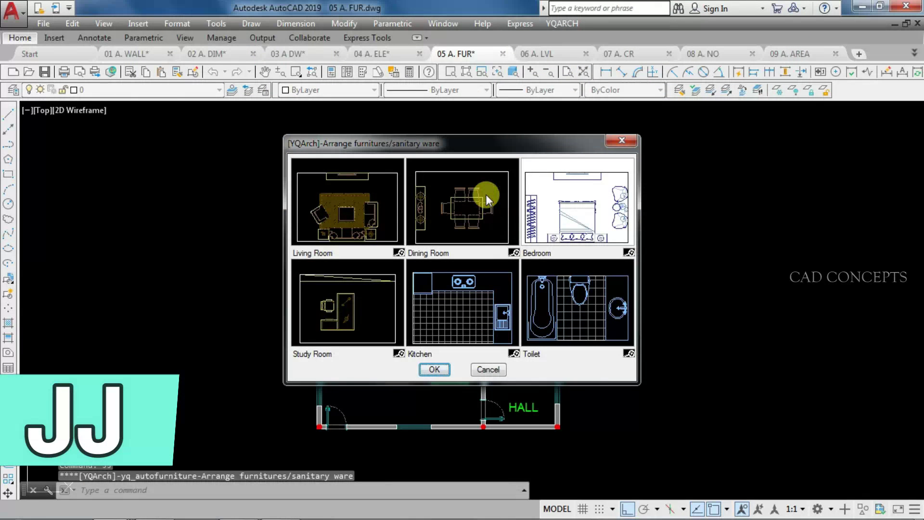
click(554, 202)
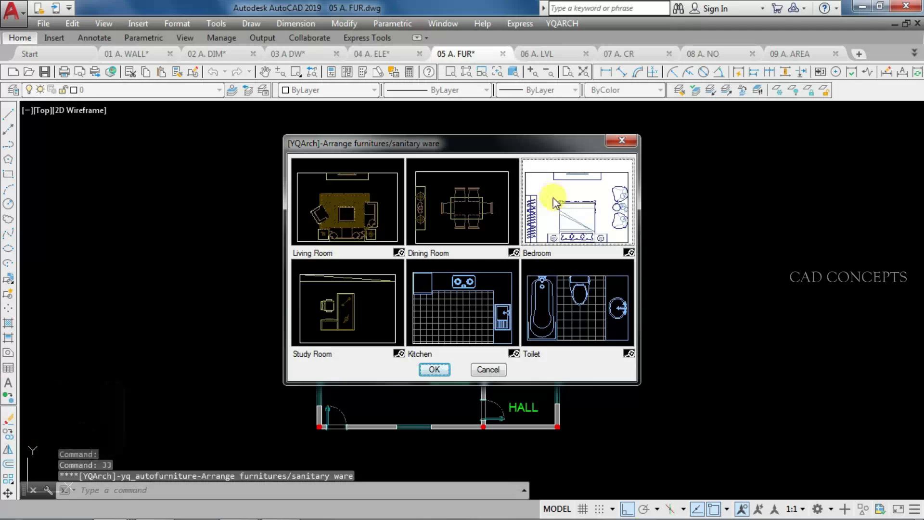
click(433, 370)
scroll(320, 310, up, 5)
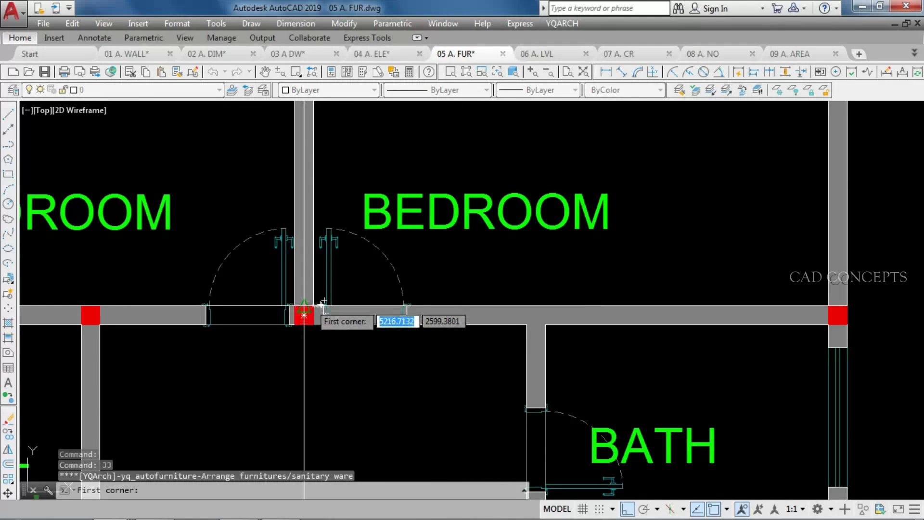
click(321, 303)
scroll(263, 432, down, 4)
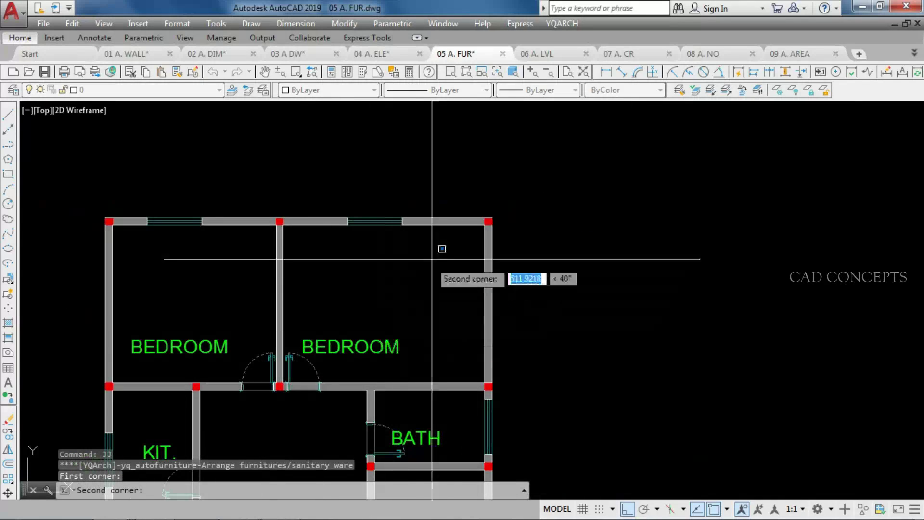
click(528, 289)
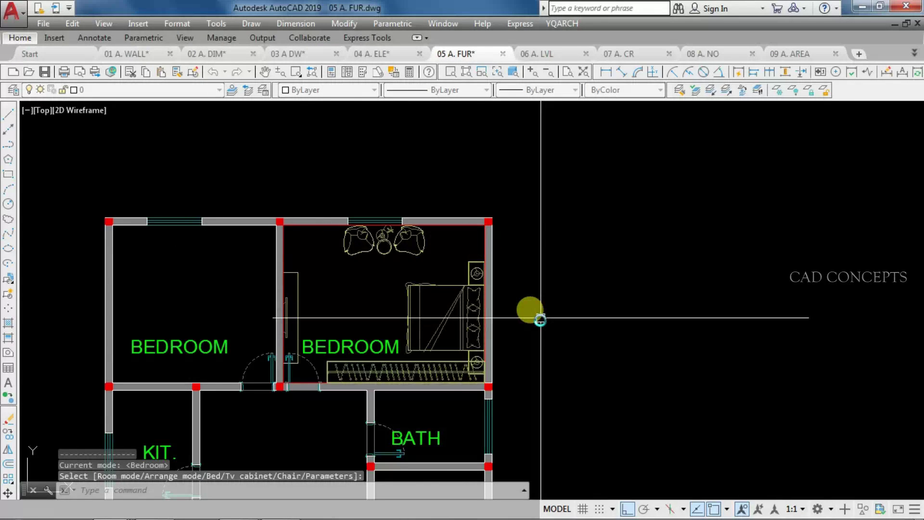
key(Escape)
Use JJ to furnish the hall with the Living Room layout between its upper-left and lower-right wall corners, sofa against the window wall.
middle_drag(554, 349, 573, 218)
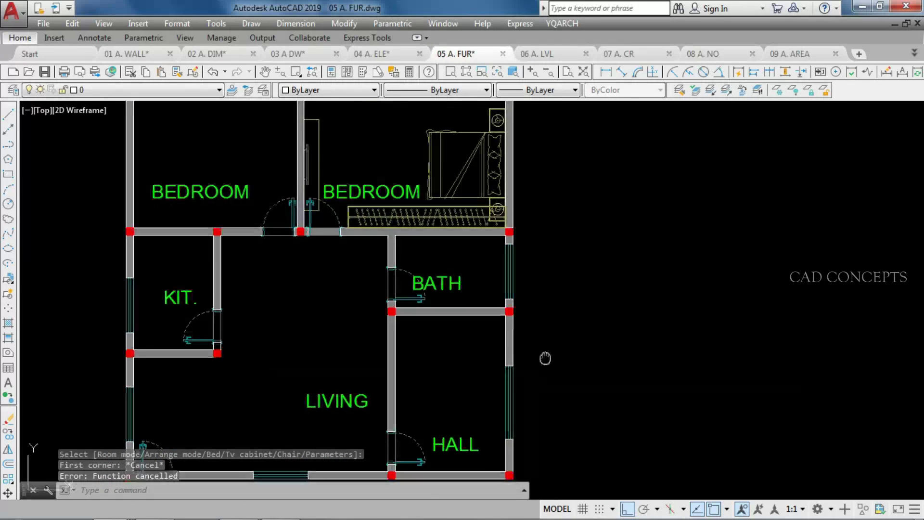
middle_drag(544, 357, 561, 331)
text(JJ)
key(Return)
click(324, 218)
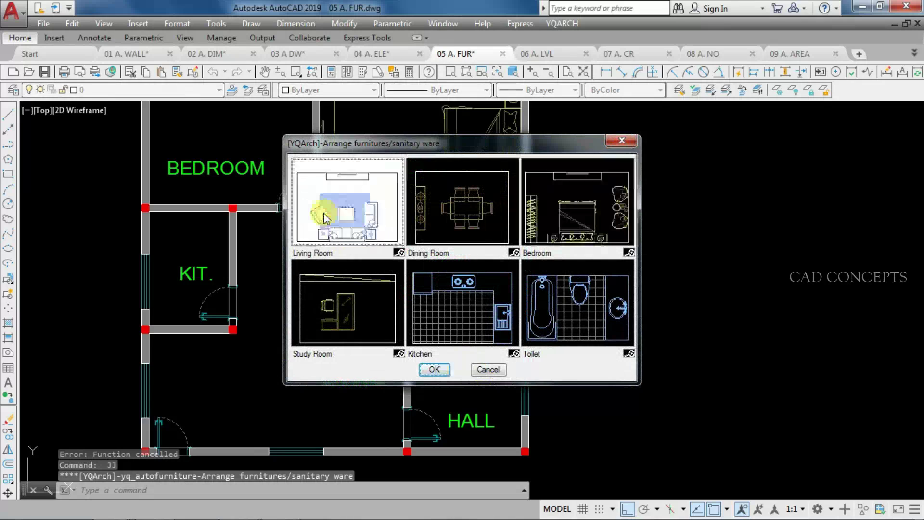
click(434, 370)
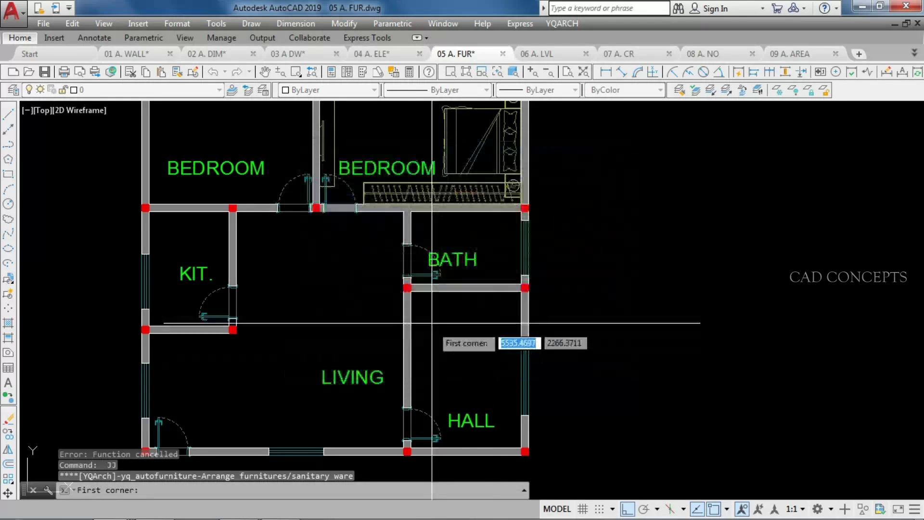
click(407, 288)
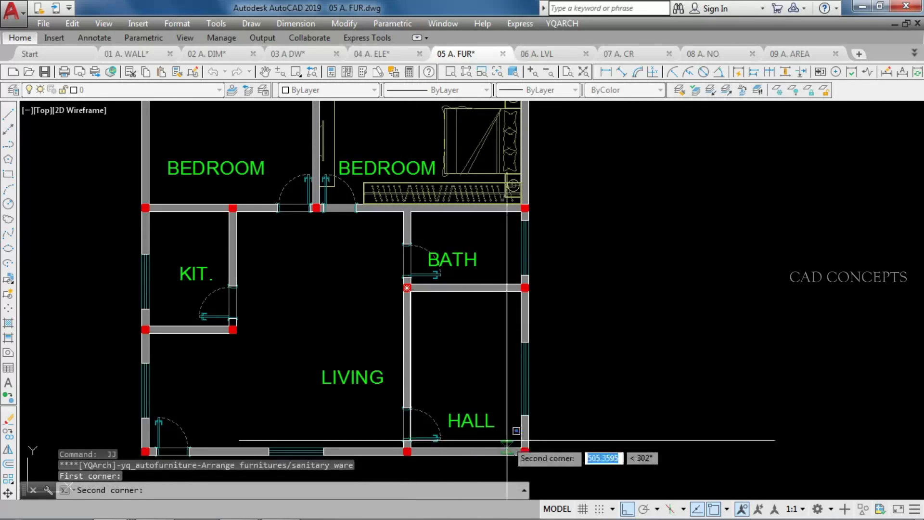
click(524, 451)
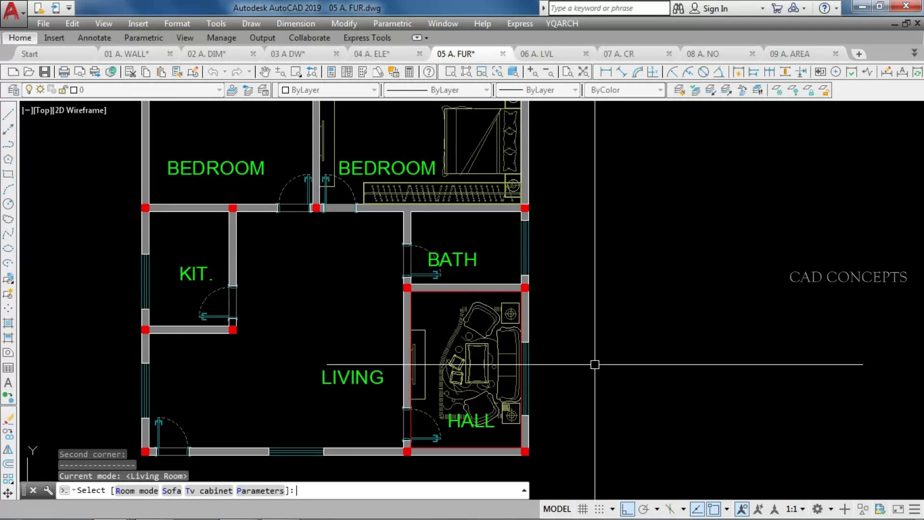
key(Return)
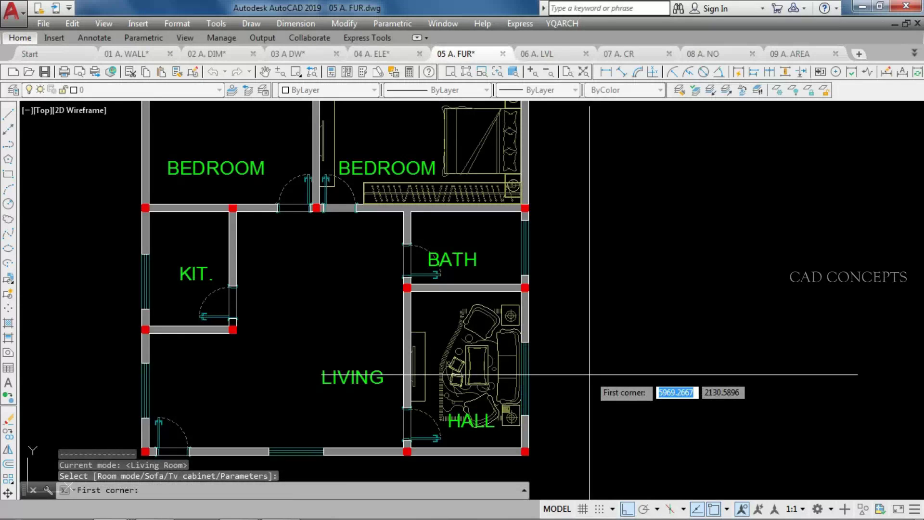
key(Escape)
Use JJ to start a Toilet layout in the bath, framing it from its lower-left corner to its upper-right corner.
scroll(446, 230, up, 2)
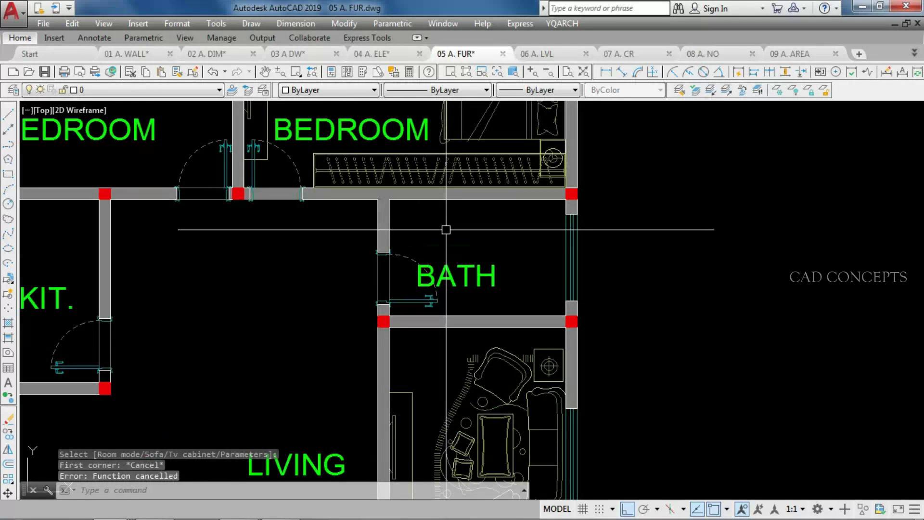
text(JJ)
key(Return)
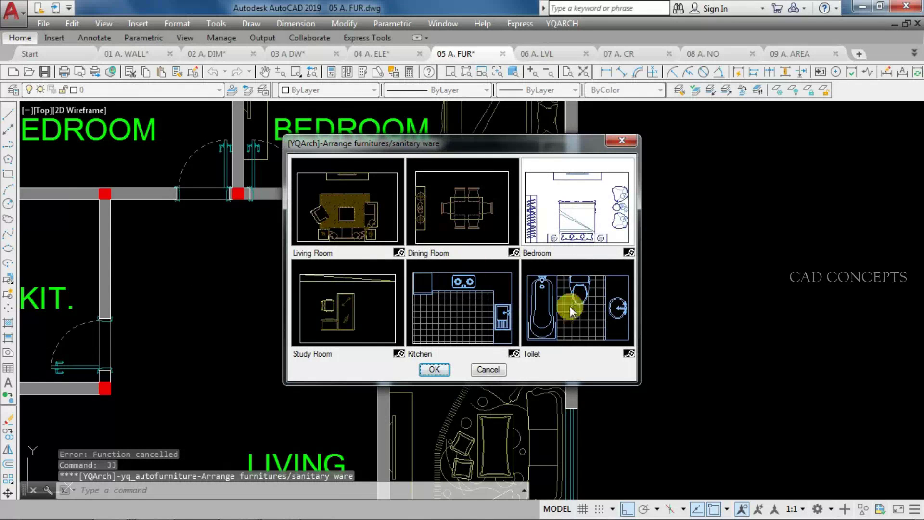
click(570, 306)
click(434, 369)
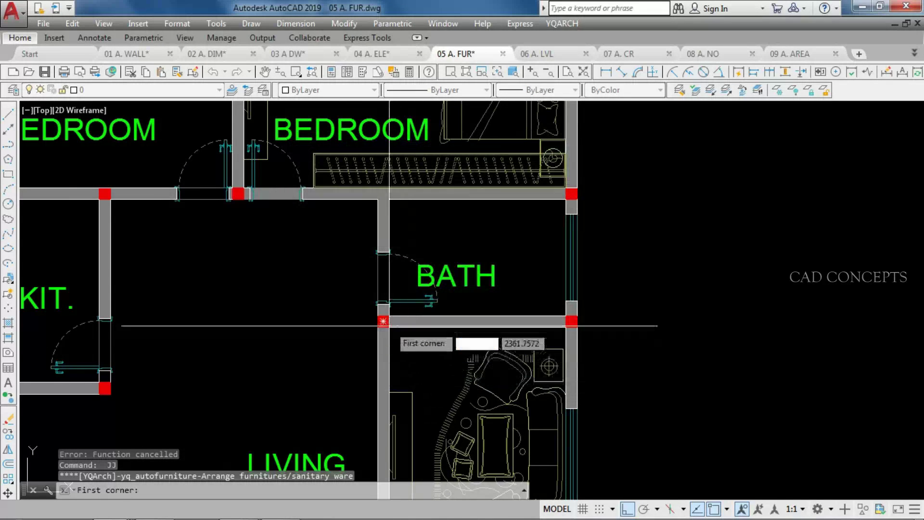
click(383, 320)
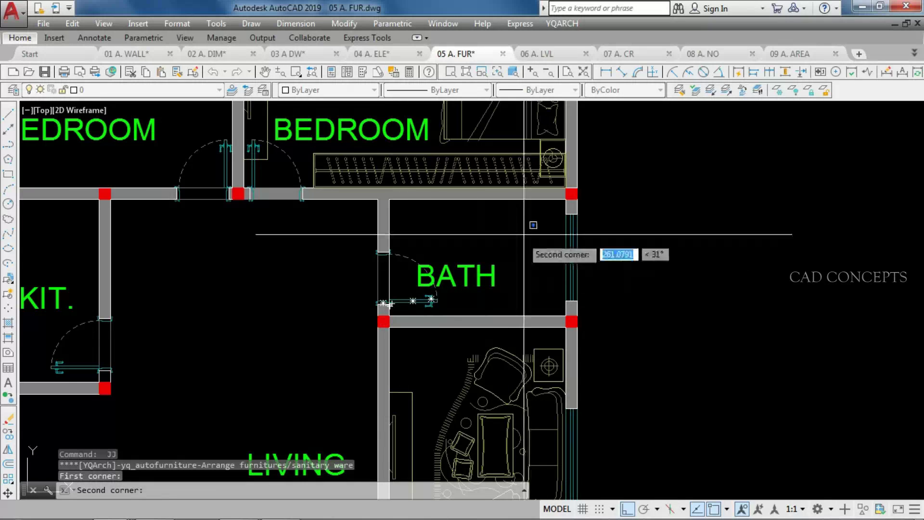
click(566, 198)
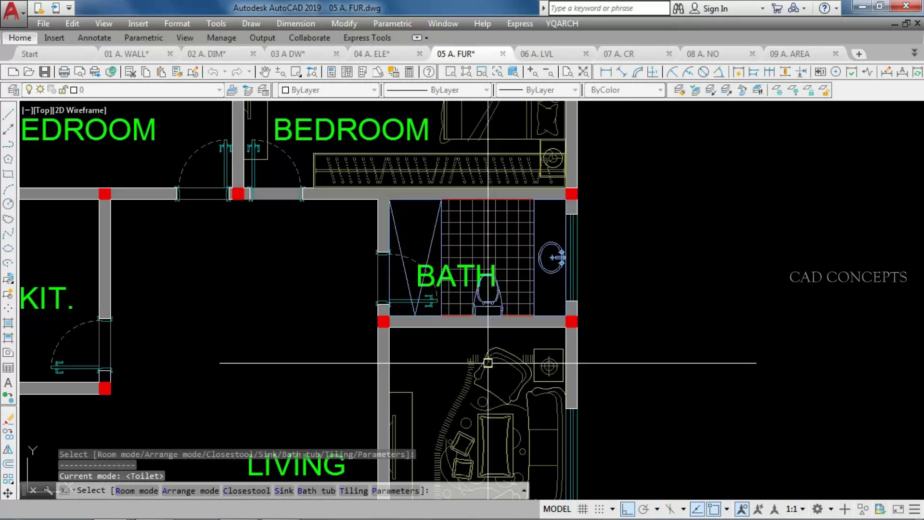
Arrange the bath with sink and toilet along the upper wall and the bathtub against the window wall.
click(461, 356)
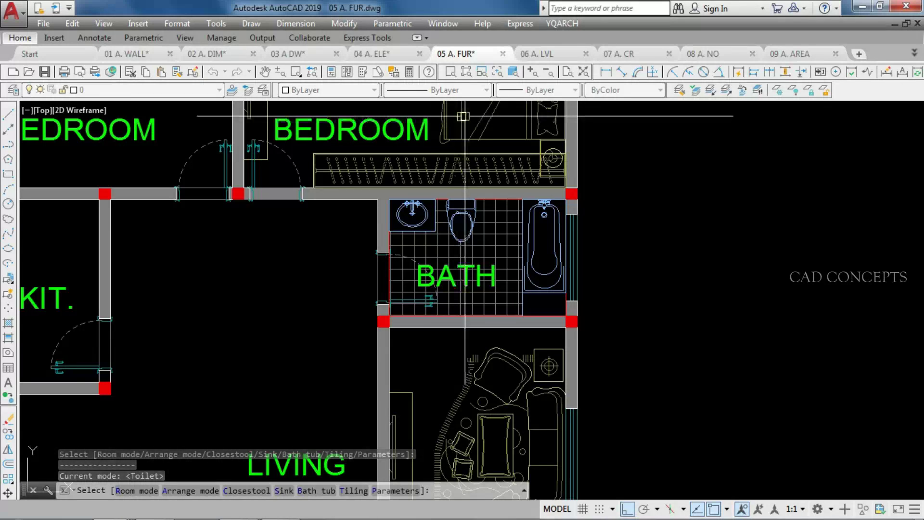
click(463, 116)
key(Escape)
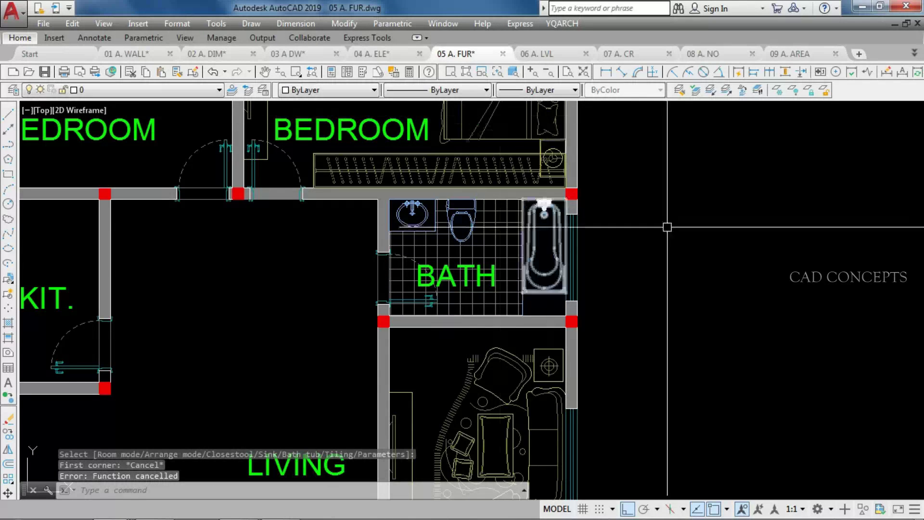
Use JJ to start a Kitchen layout in the kitchen, framing it from its lower-left column to its upper-right column.
middle_drag(404, 301, 702, 265)
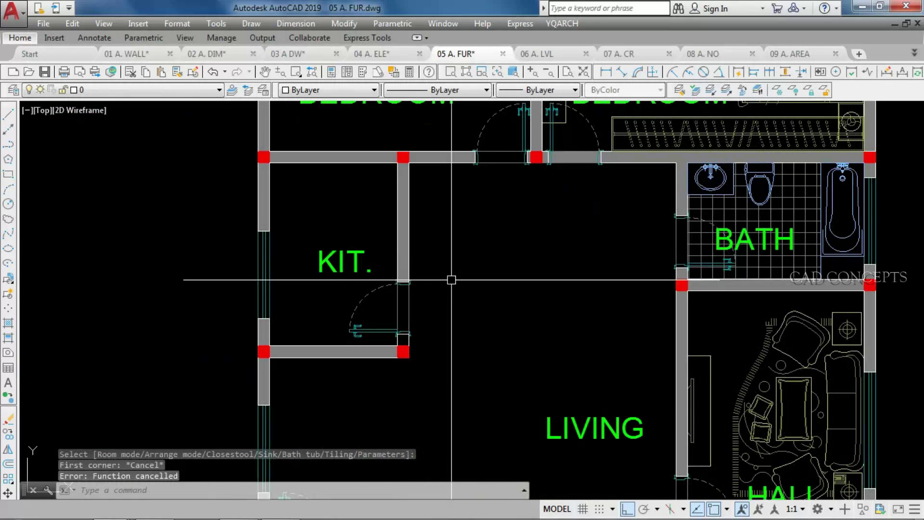
text(jj)
key(Return)
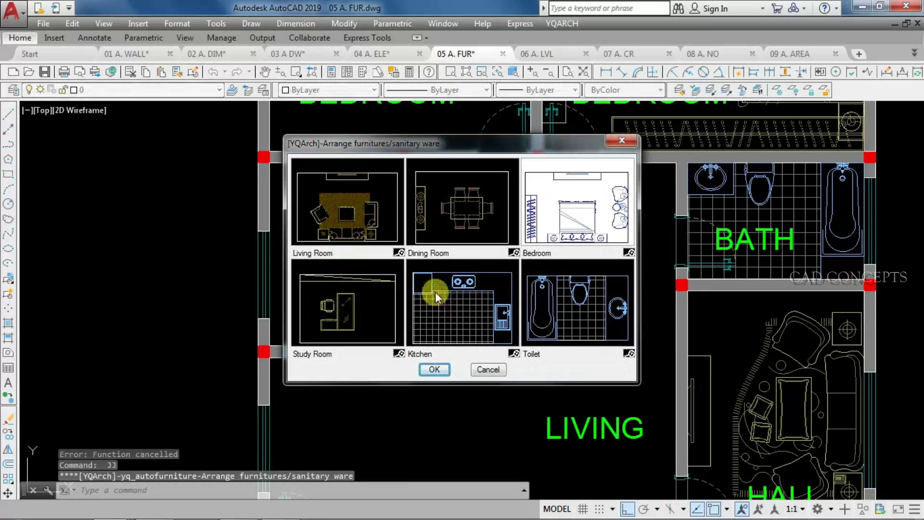
click(435, 296)
click(434, 370)
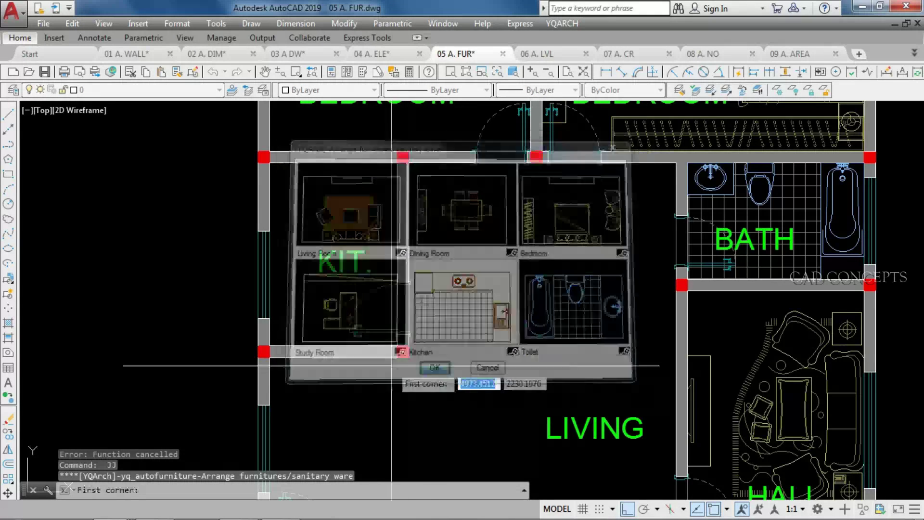
click(263, 350)
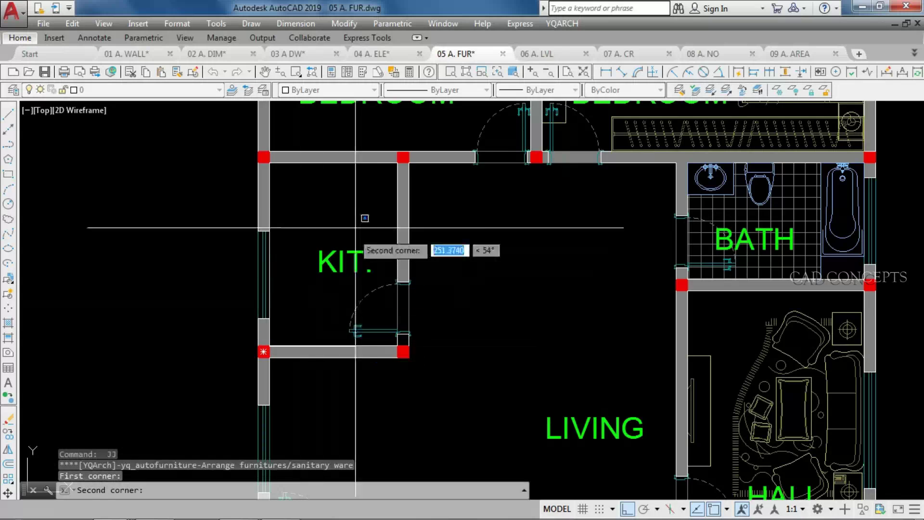
click(404, 158)
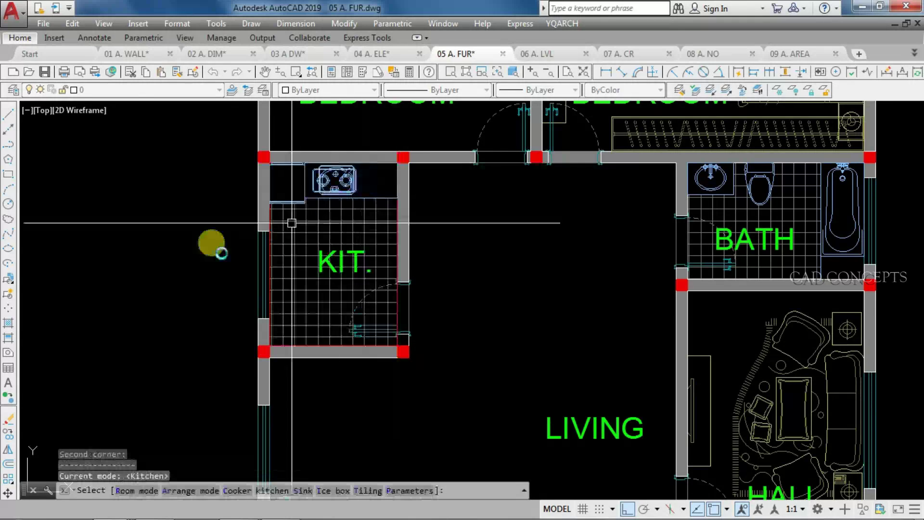
Arrange the kitchen with the sink on the upper wall and the cooker and ice box along the window wall.
click(201, 267)
click(196, 251)
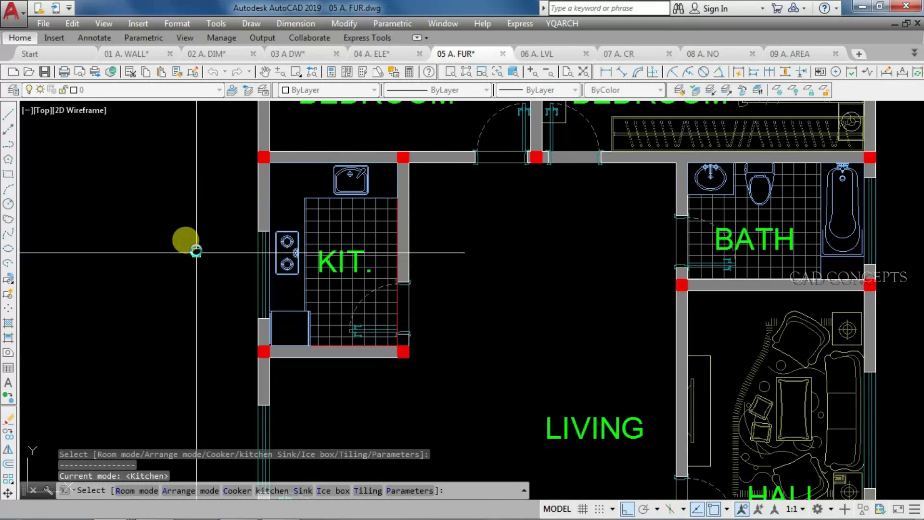
key(Escape)
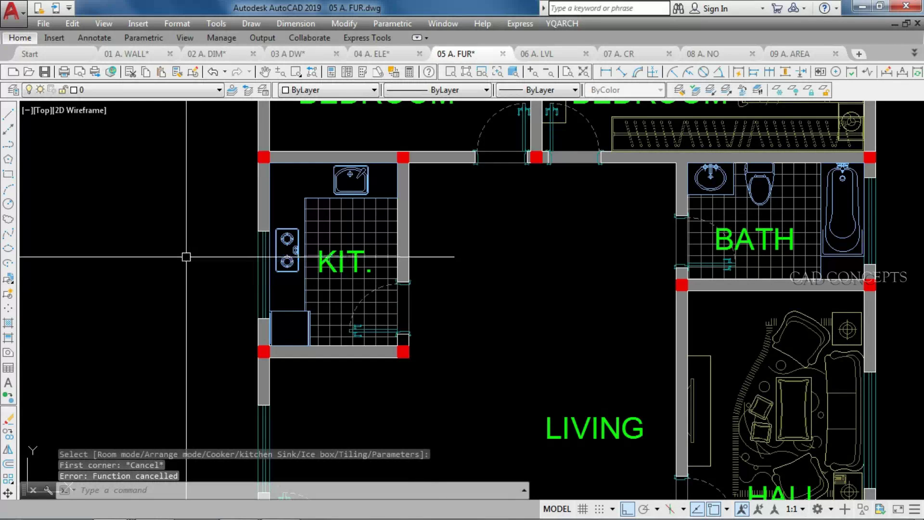
Use JJ to place a Dining Room layout in the living area, with the cupboard against the wall shared with the hall.
scroll(307, 203, down, 4)
scroll(309, 203, up, 2)
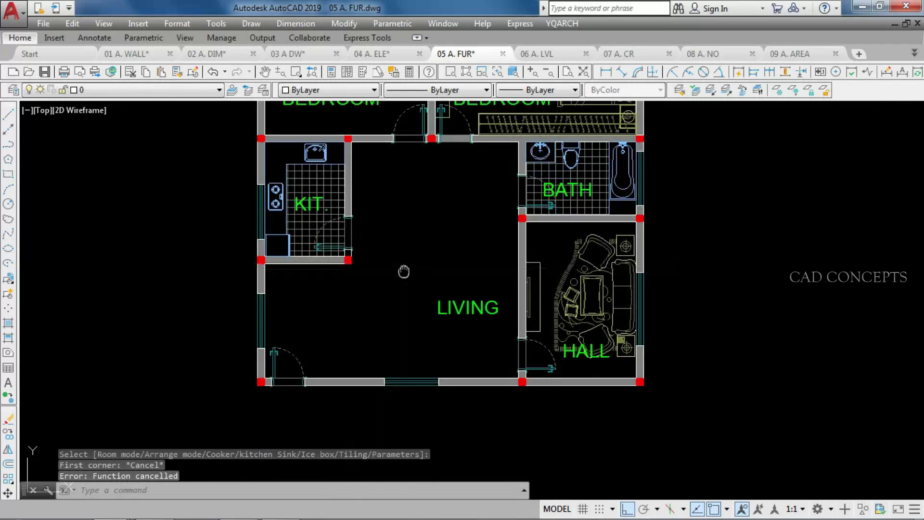
text(JJ)
key(Return)
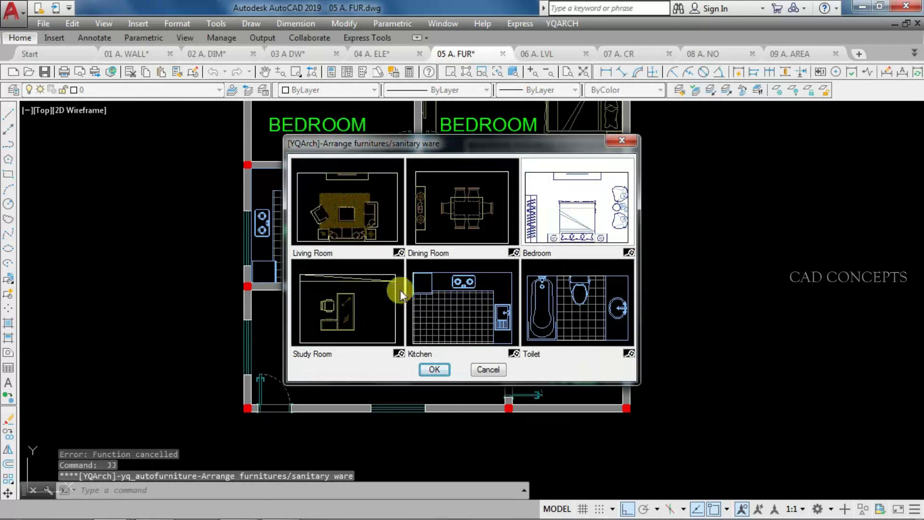
click(466, 219)
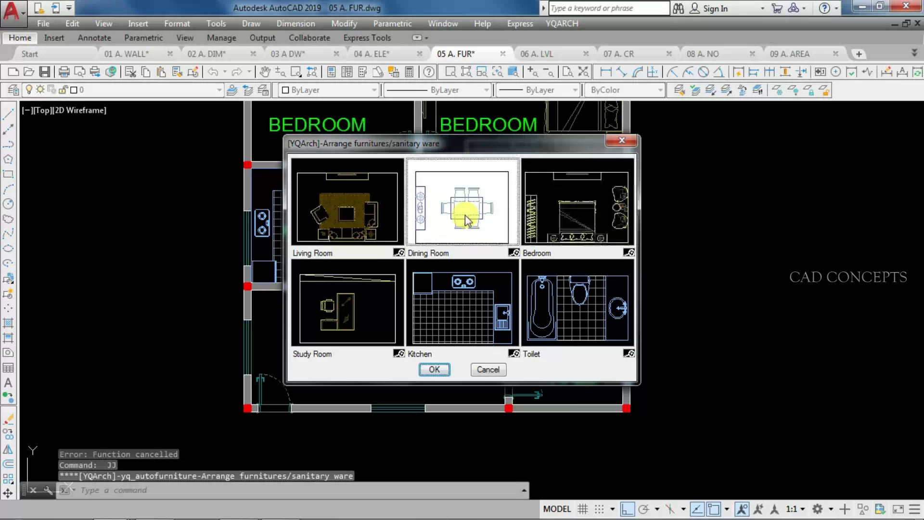
click(442, 371)
click(400, 371)
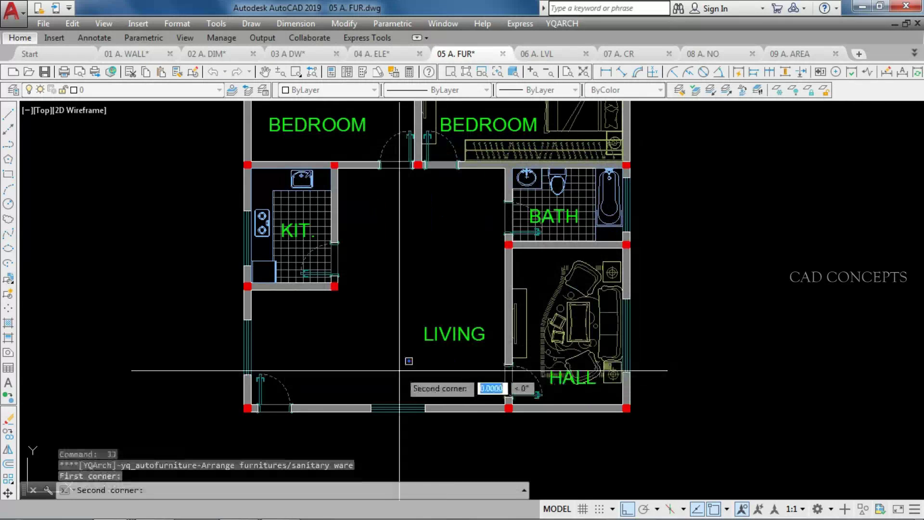
click(503, 233)
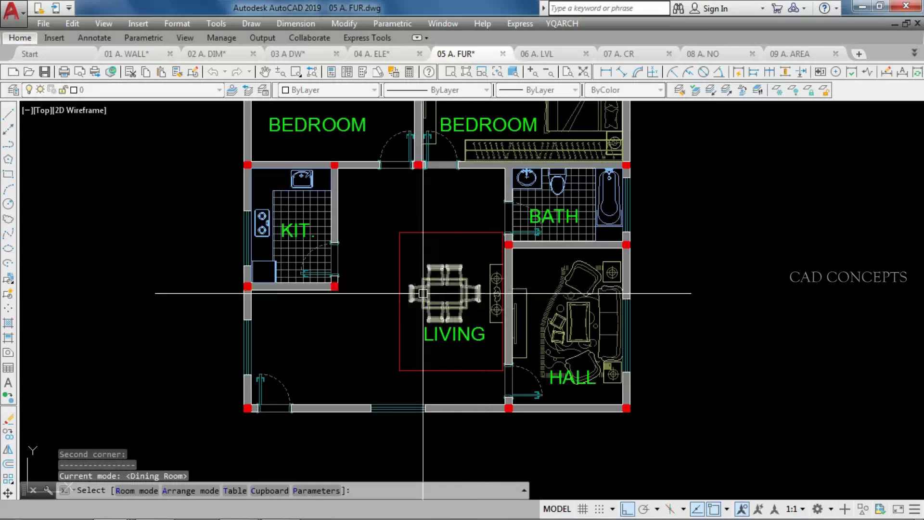
key(Return)
key(Escape)
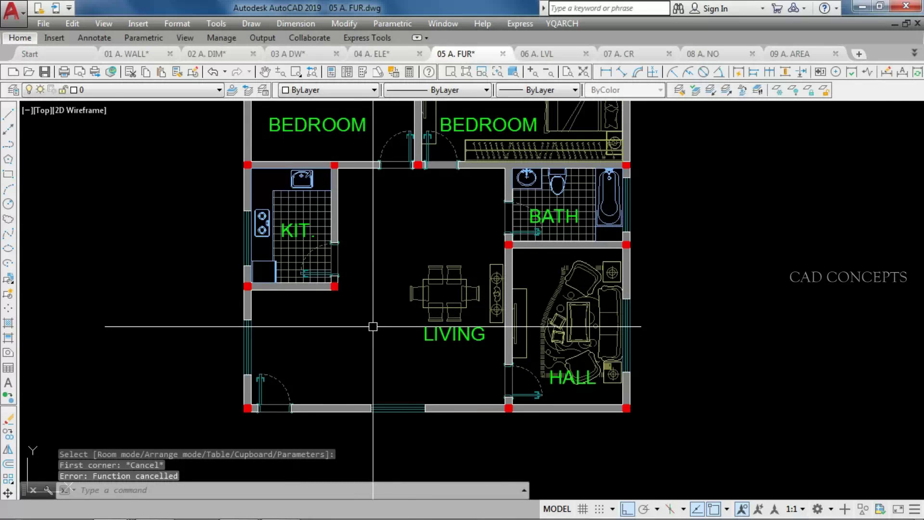
Use JJ to start a Study Room layout below the kitchen, framing it from the window wall to the kitchen's lower-right column.
text(JJ)
key(Return)
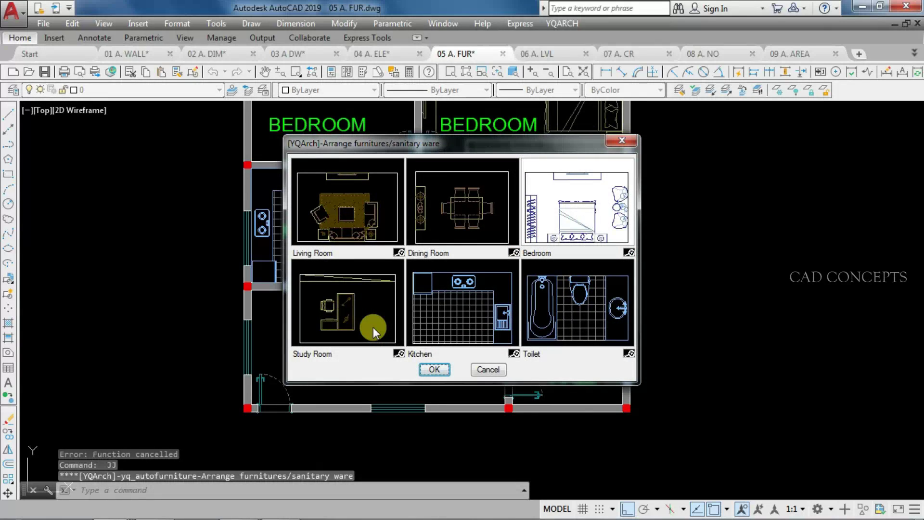
click(374, 327)
click(435, 370)
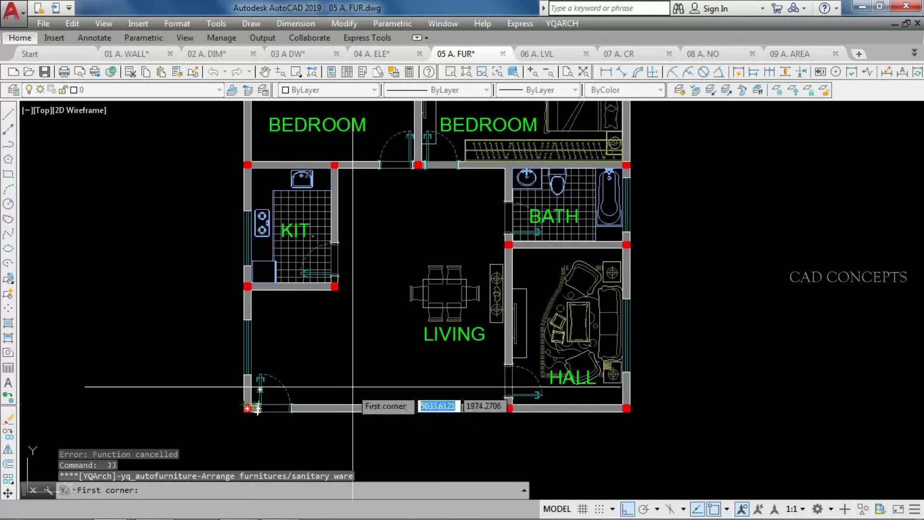
scroll(311, 390, up, 4)
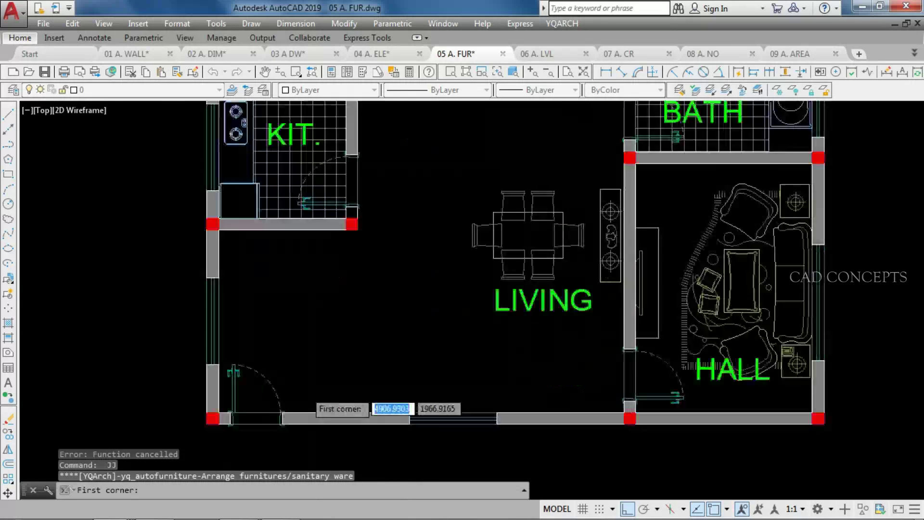
click(166, 279)
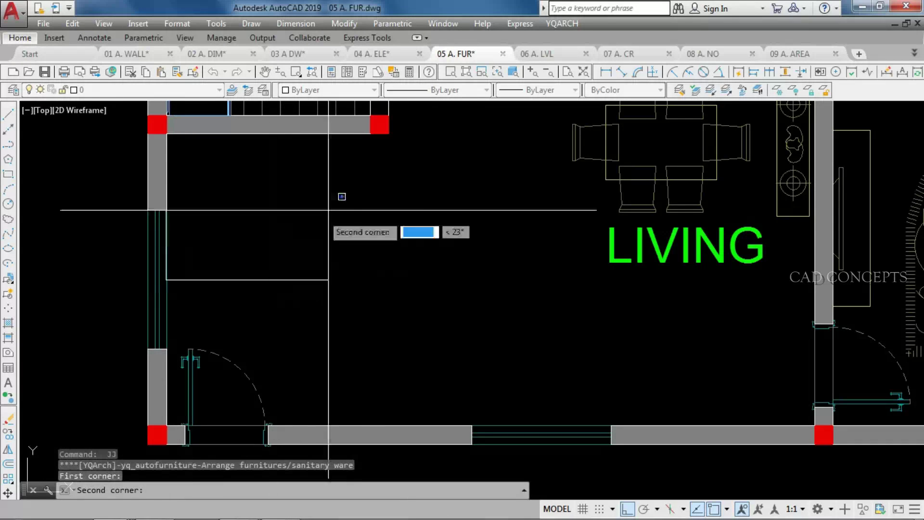
click(389, 133)
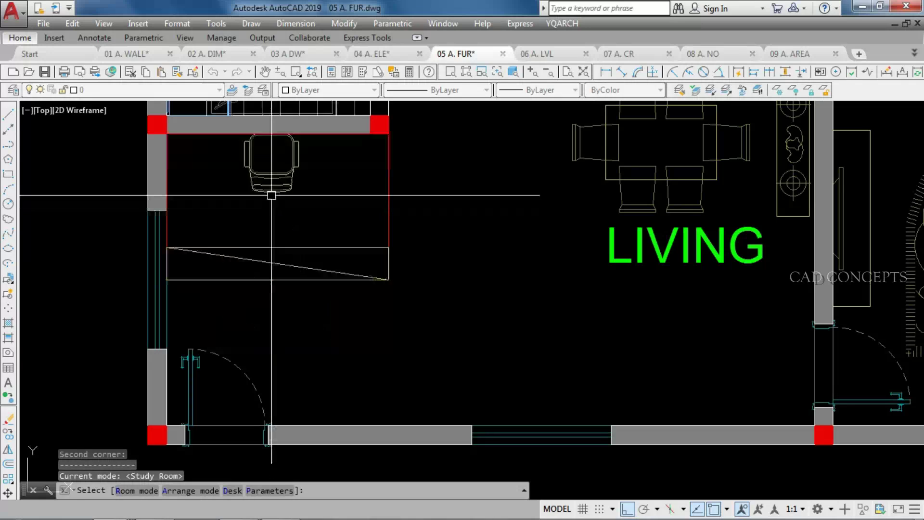
Arrange the study with the cabinet against the window wall and the desk and chair on the open living side.
click(269, 199)
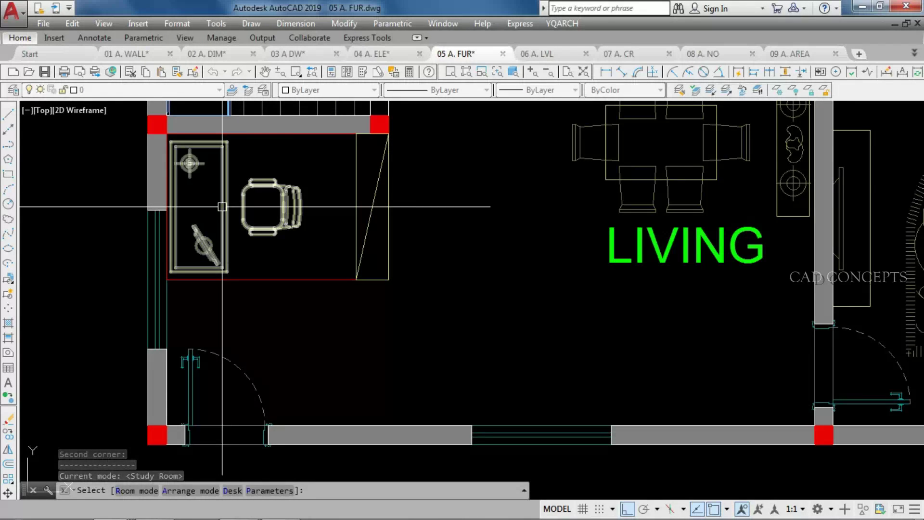
click(469, 218)
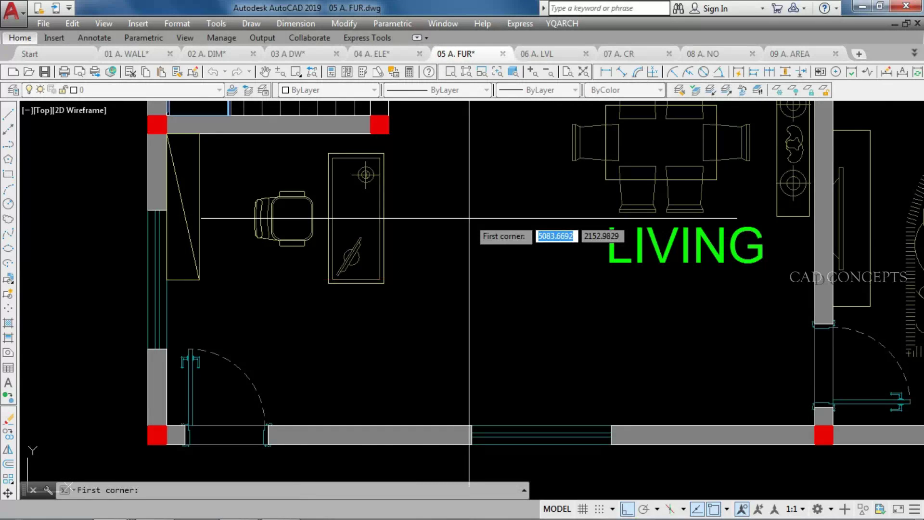
key(Escape)
key(Escape)
Use JJ to start a Bedroom layout in the unfurnished bedroom, framing it from its lower-left corner to its upper-right corner.
scroll(276, 373, down, 2)
scroll(396, 389, down, 3)
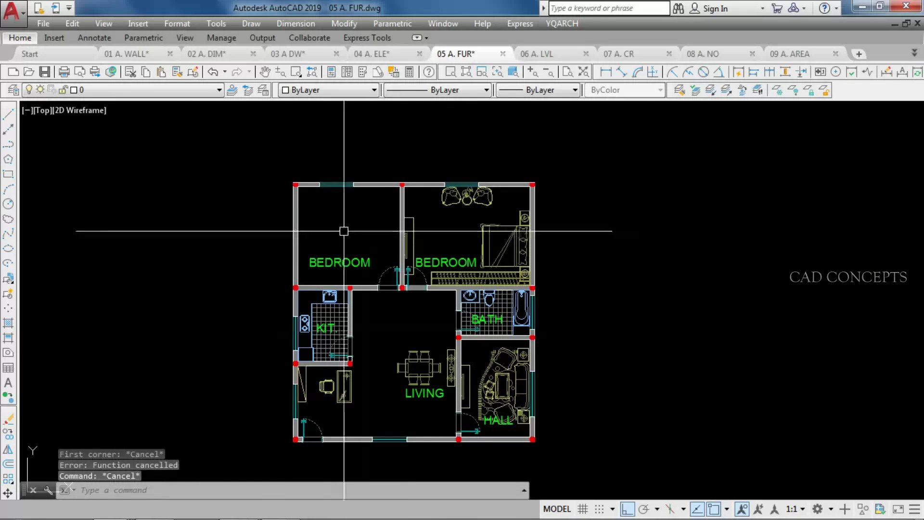
text(JJ)
key(Return)
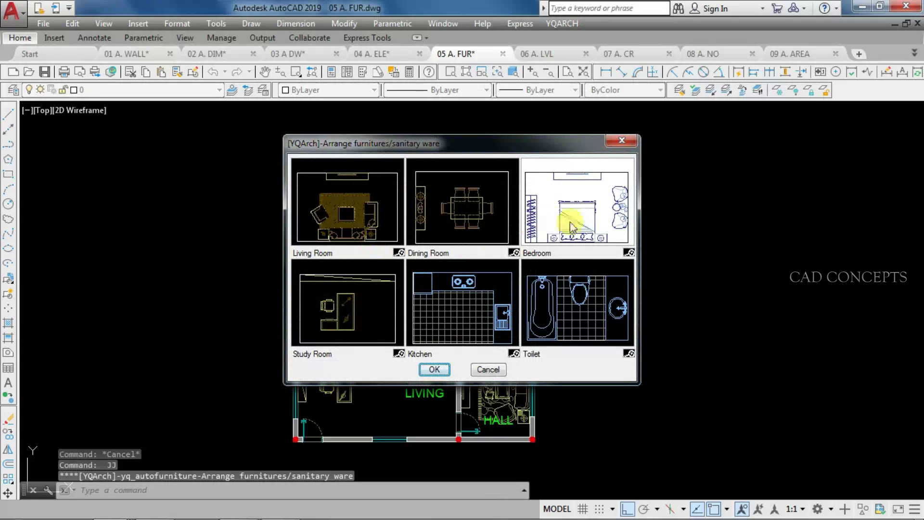
click(435, 369)
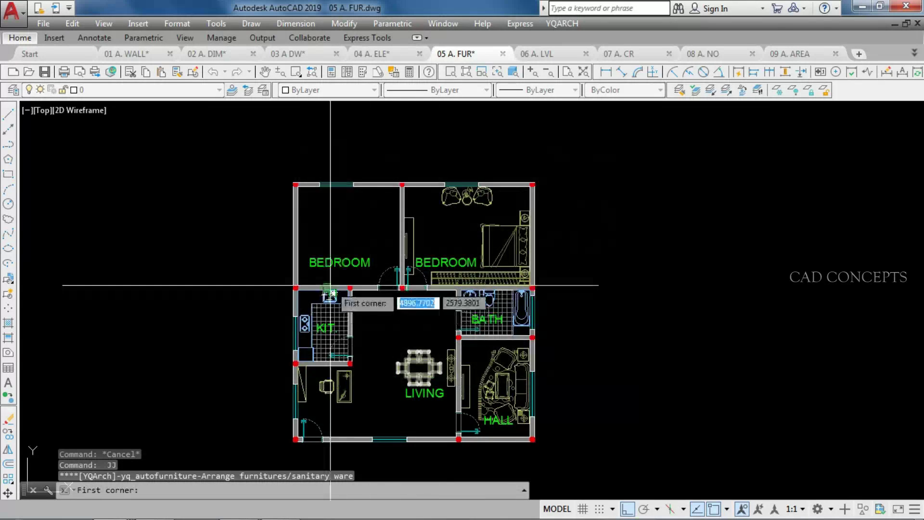
scroll(330, 285, up, 3)
click(320, 285)
scroll(335, 238, down, 3)
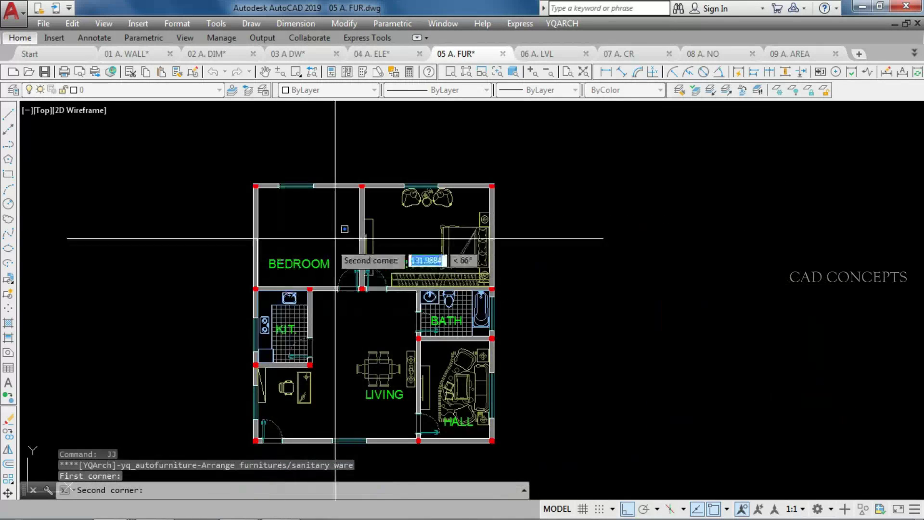
click(361, 192)
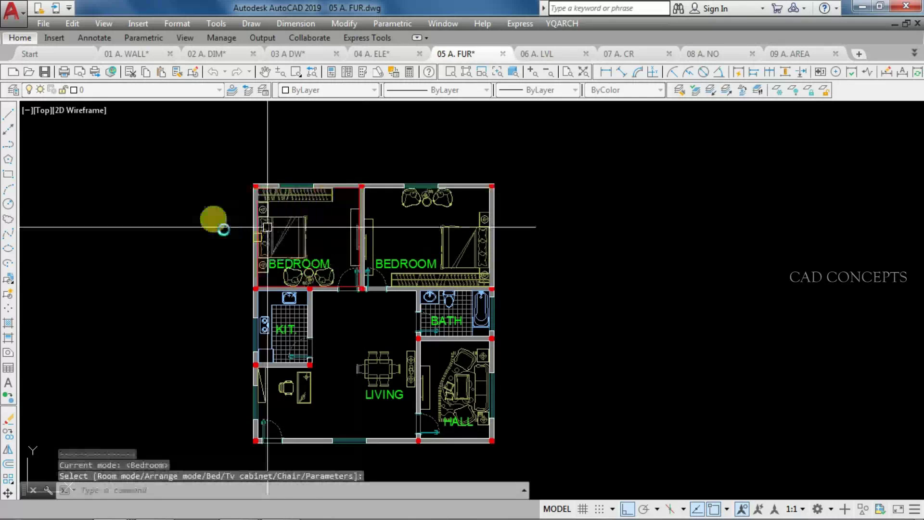
Arrange the bedroom with the bed against the left outer wall, wardrobe along the upper wall and chairs along the lower wall.
click(210, 233)
click(203, 235)
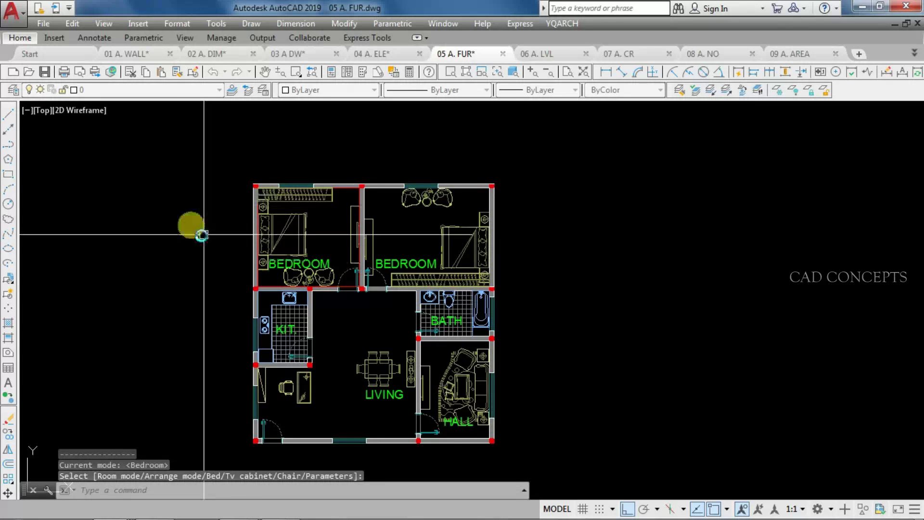
click(199, 235)
key(Escape)
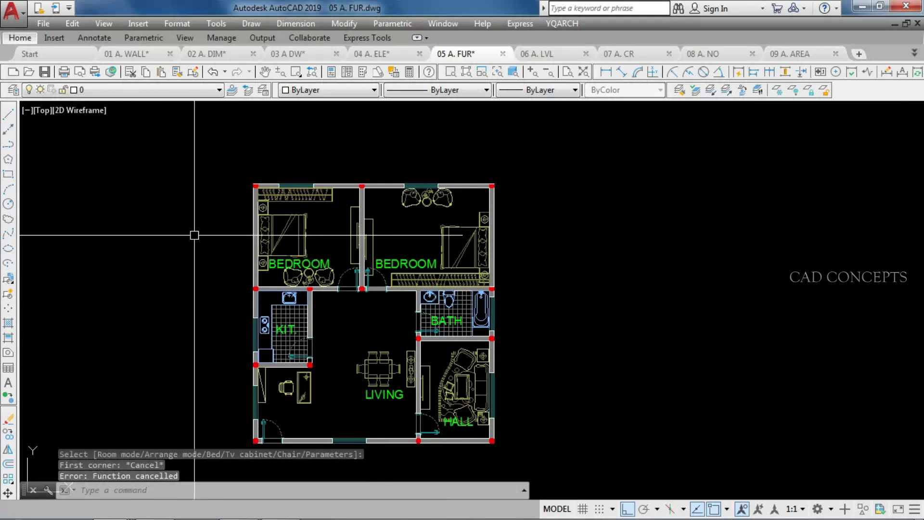
middle_drag(324, 391, 347, 374)
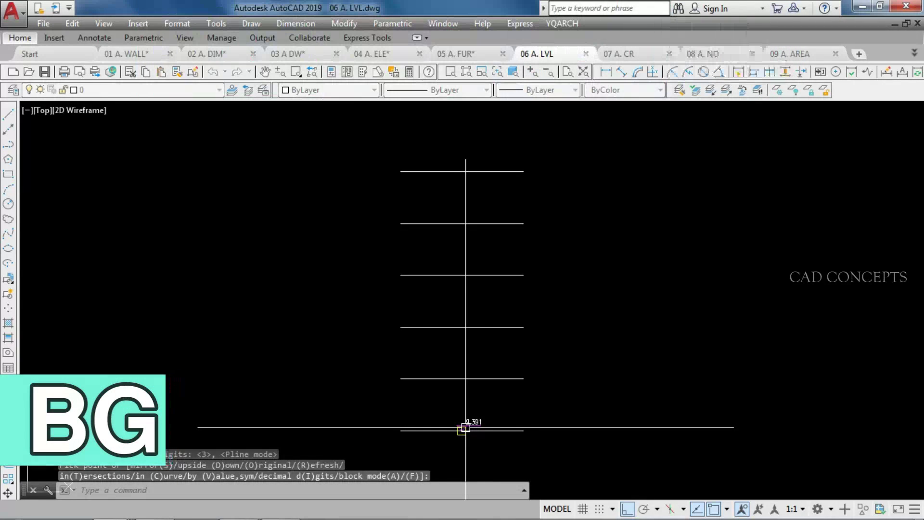
Use BG in the 06 A. LVL drawing to place the ±0.000 level mark upright on the lowest line.
click(466, 426)
scroll(466, 426, up, 3)
click(450, 387)
click(440, 400)
click(454, 440)
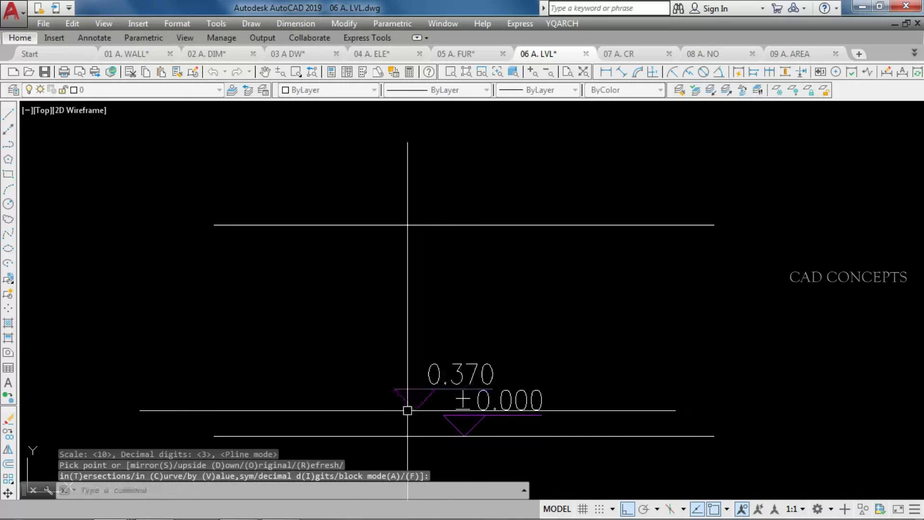
Place upright level marks on the second, third and fourth lines from the bottom.
click(466, 225)
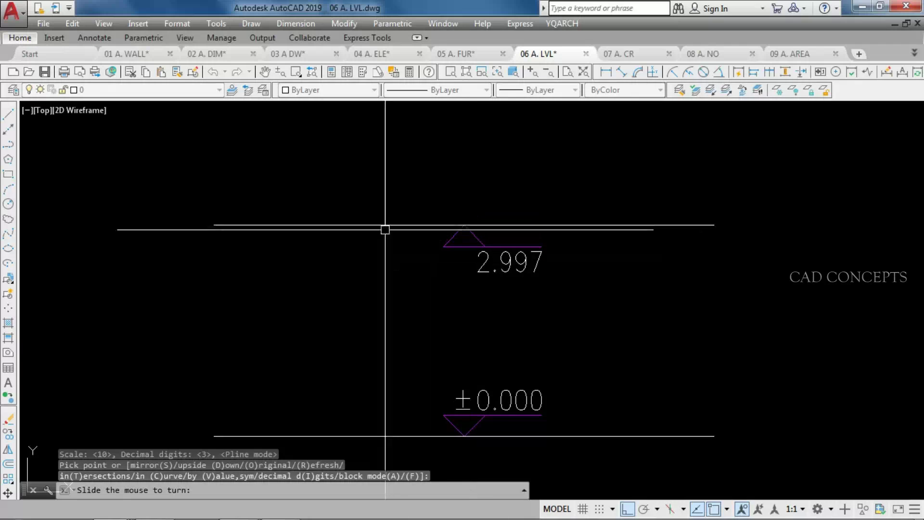
click(368, 186)
scroll(442, 371, down, 4)
click(436, 230)
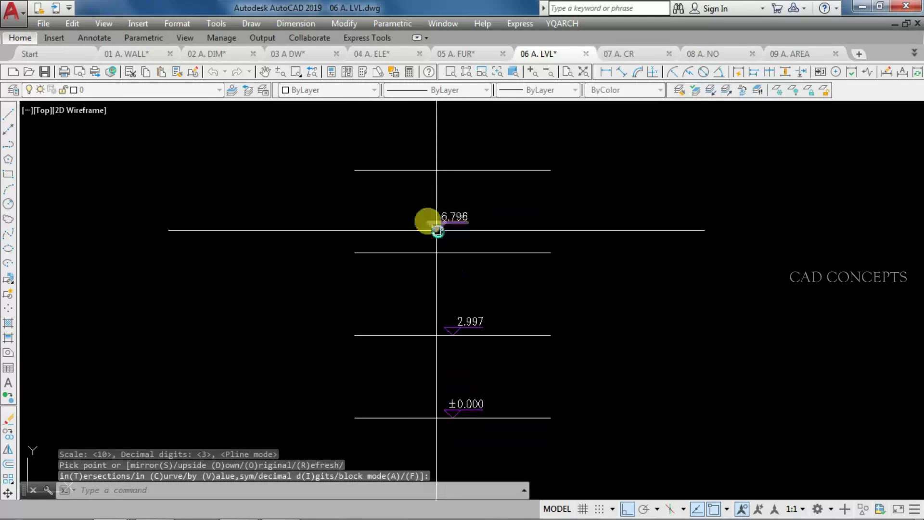
click(450, 254)
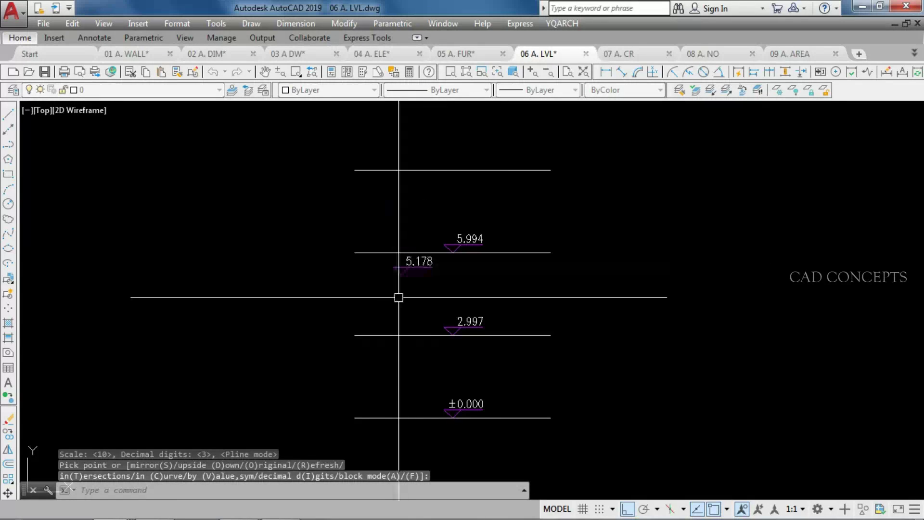
click(452, 164)
click(433, 274)
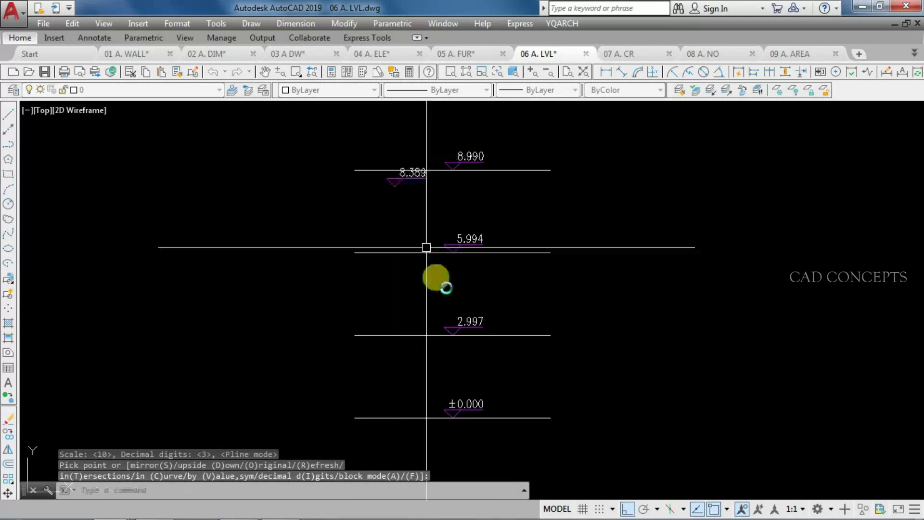
Place level marks on the two uppermost lines and finish the level marking.
scroll(496, 258, up, 2)
click(496, 258)
click(426, 255)
click(484, 129)
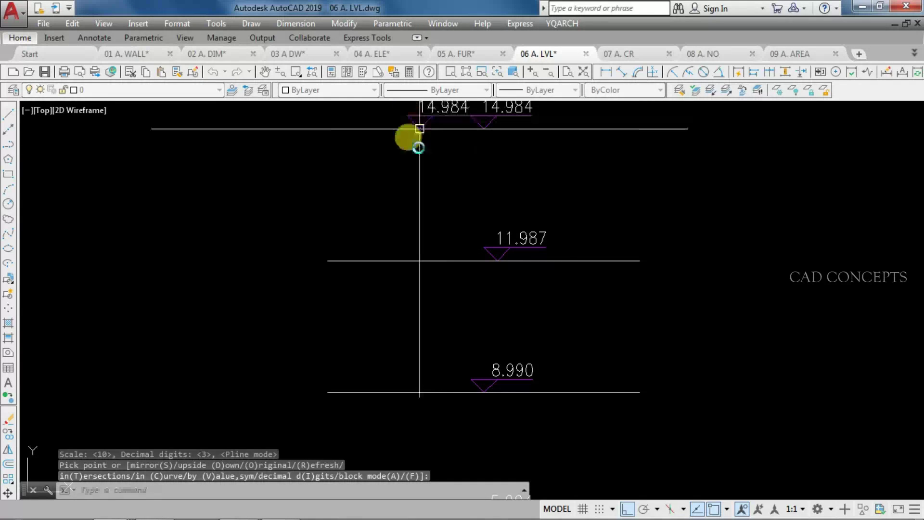
scroll(419, 147, down, 2)
key(Escape)
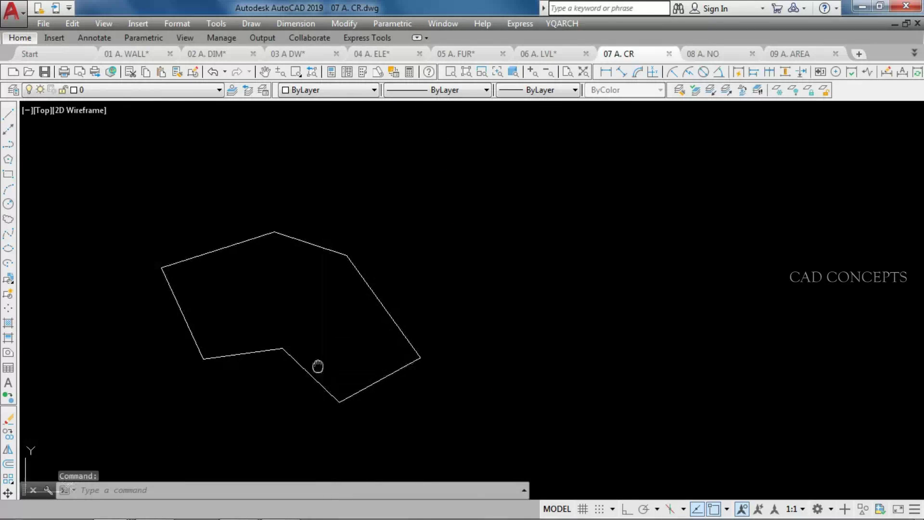
Clear the old objects from the 07 A. CR drawing and start ZZB coordinate collection by select order using curve vertices.
middle_drag(318, 367, 281, 332)
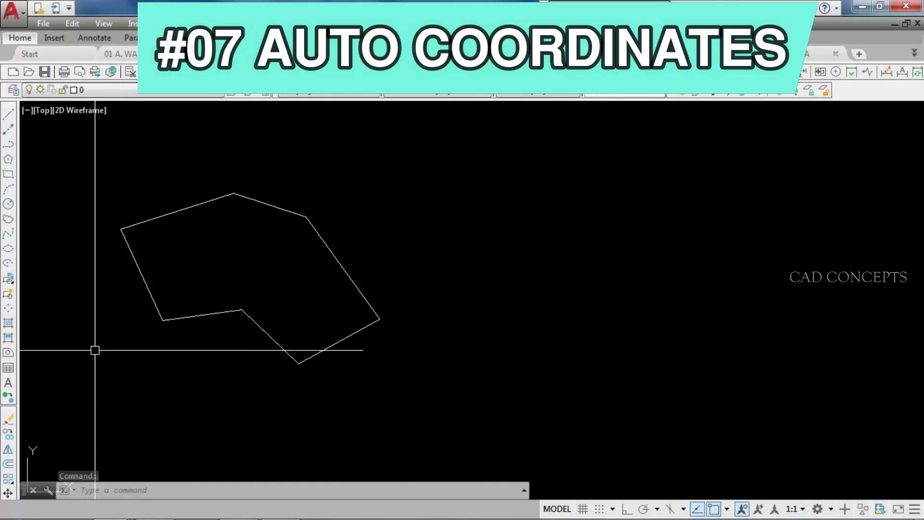
key(Return)
middle_drag(262, 237, 237, 226)
text(z)
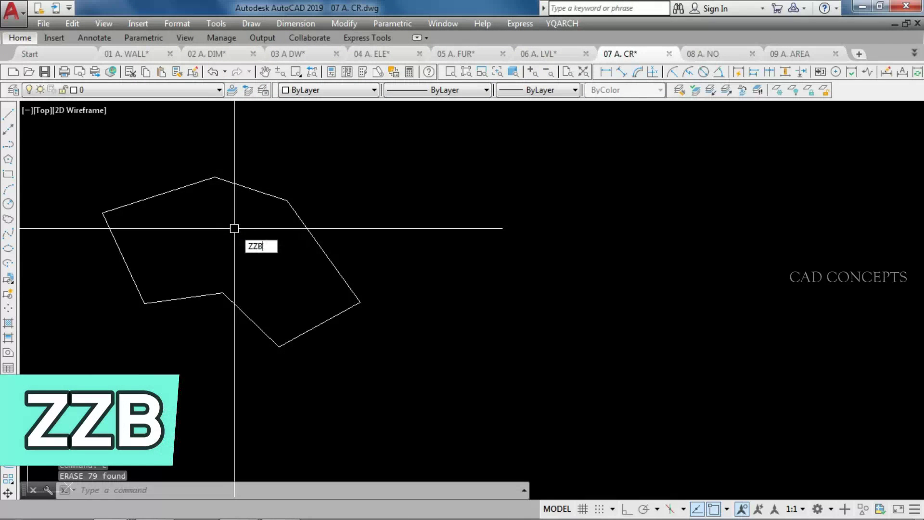
key(Return)
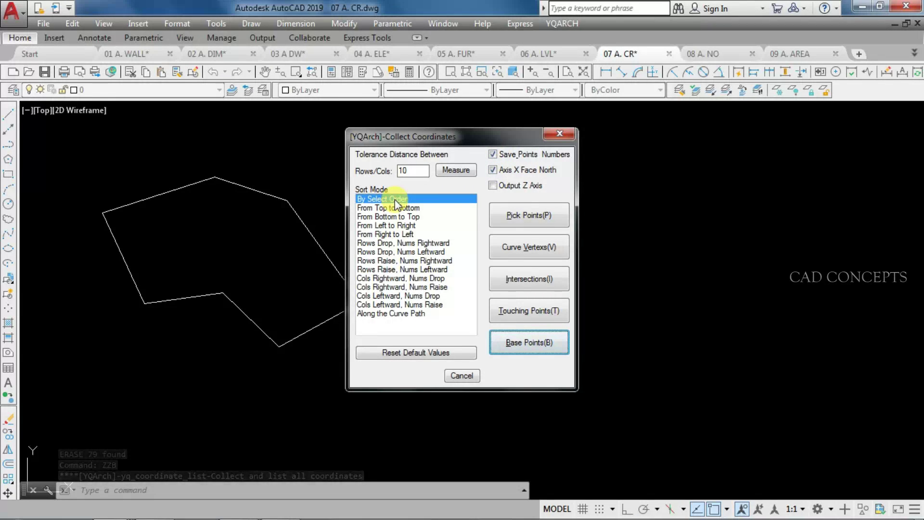
click(533, 246)
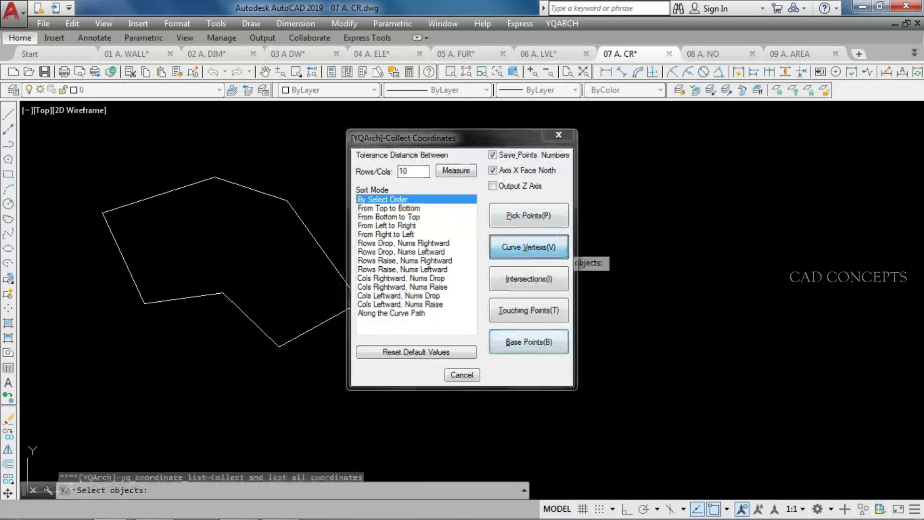
Select the seven-sided outline as the coordinate source and insert its coordinate table to the right of it.
click(179, 188)
key(Return)
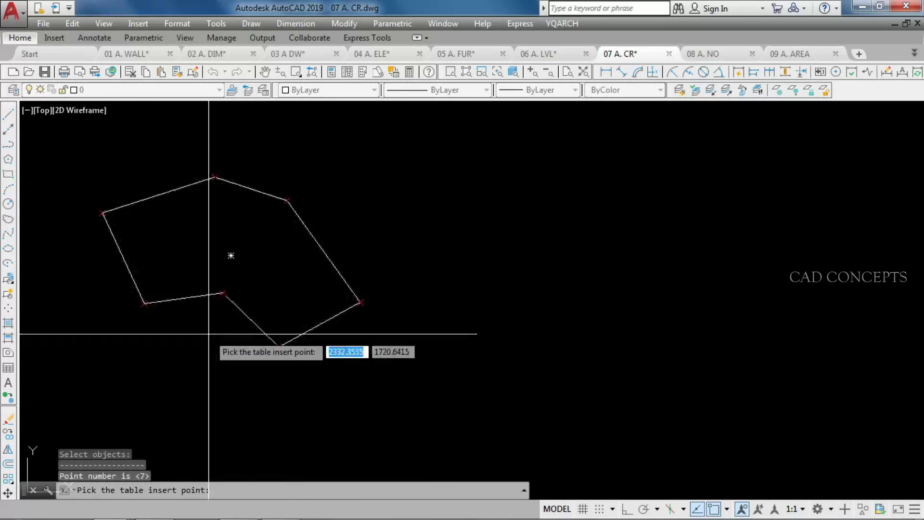
click(414, 302)
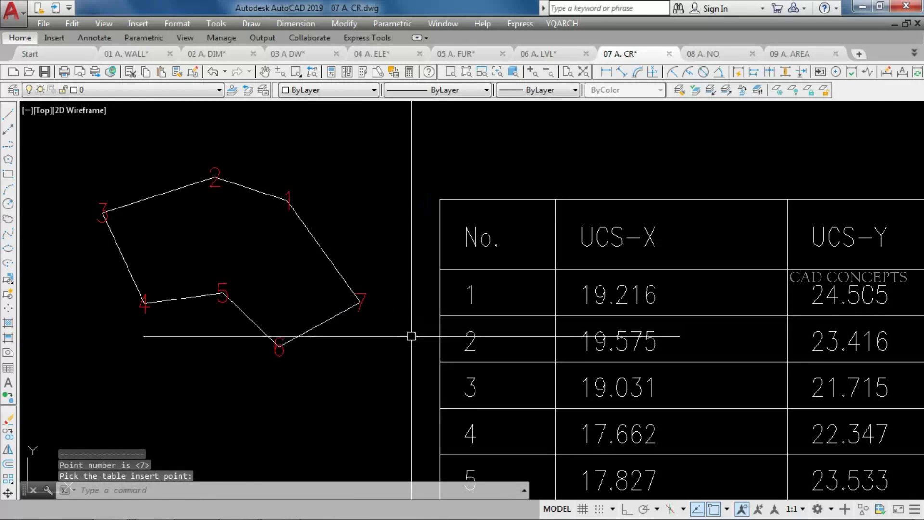
scroll(307, 221, down, 3)
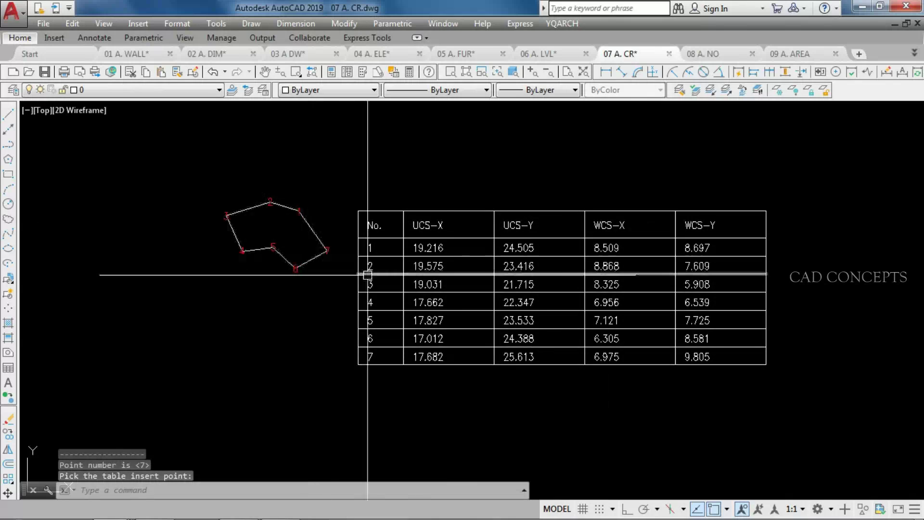
Compare the numbered vertices of the seven-sided outline with the rows of its coordinate table.
scroll(357, 270, up, 3)
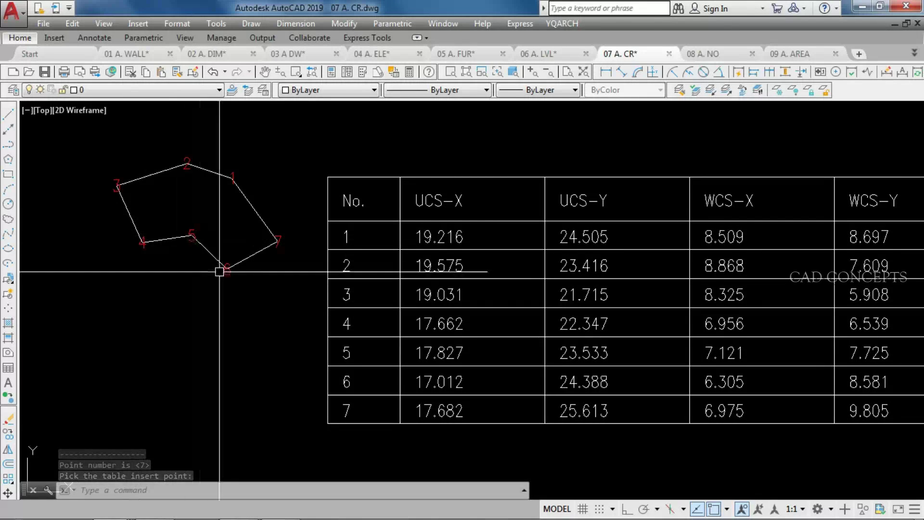
scroll(170, 258, down, 2)
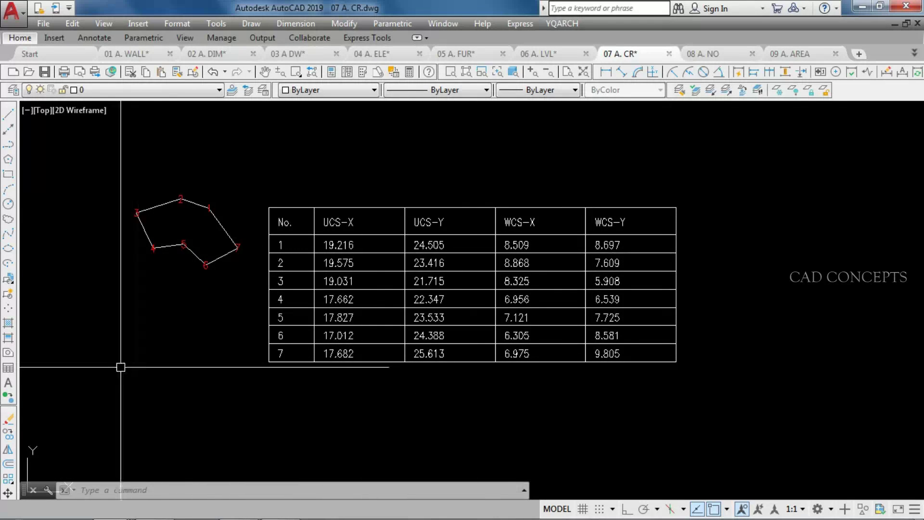
scroll(120, 365, up, 2)
mouse_move(120, 365)
middle_down()
mouse_move(90, 411)
mouse_move(21, 418)
middle_up()
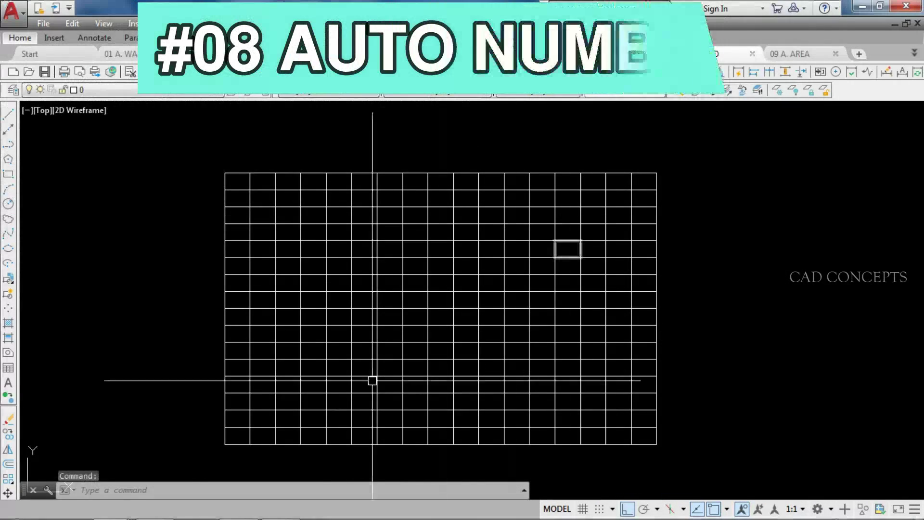
click(207, 455)
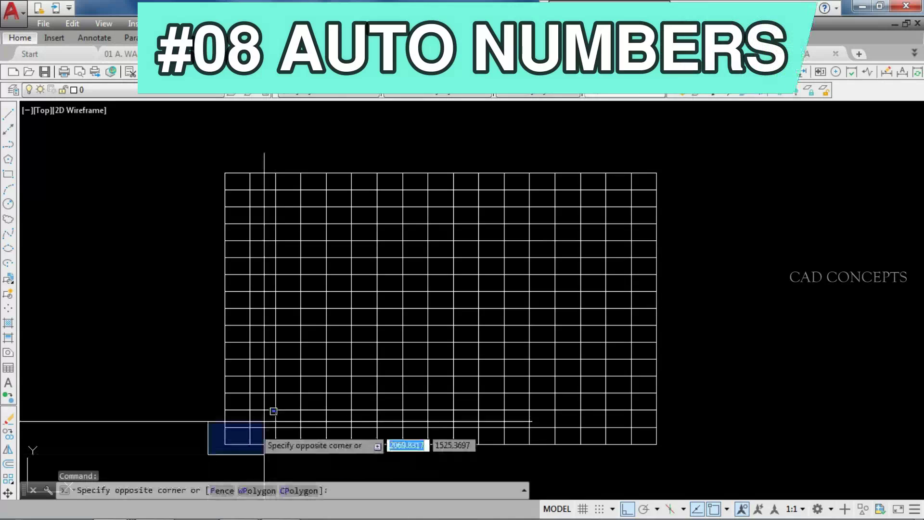
click(703, 147)
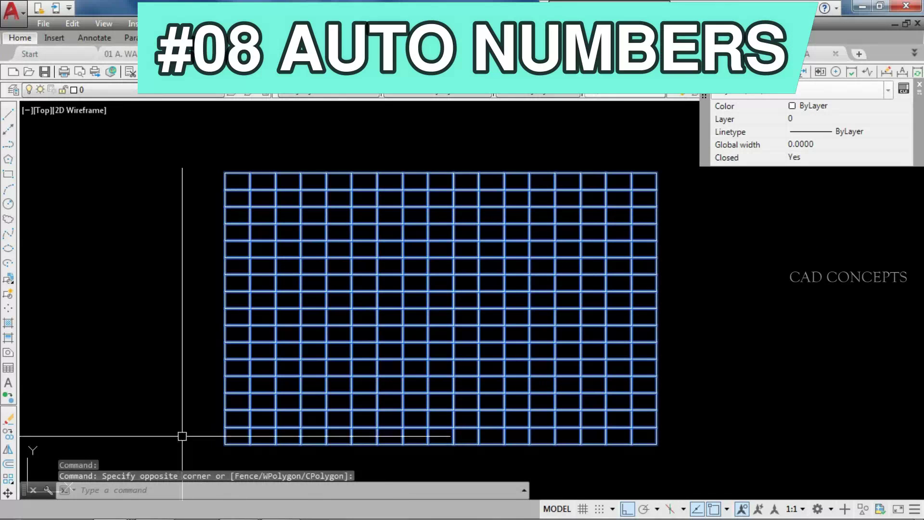
key(Escape)
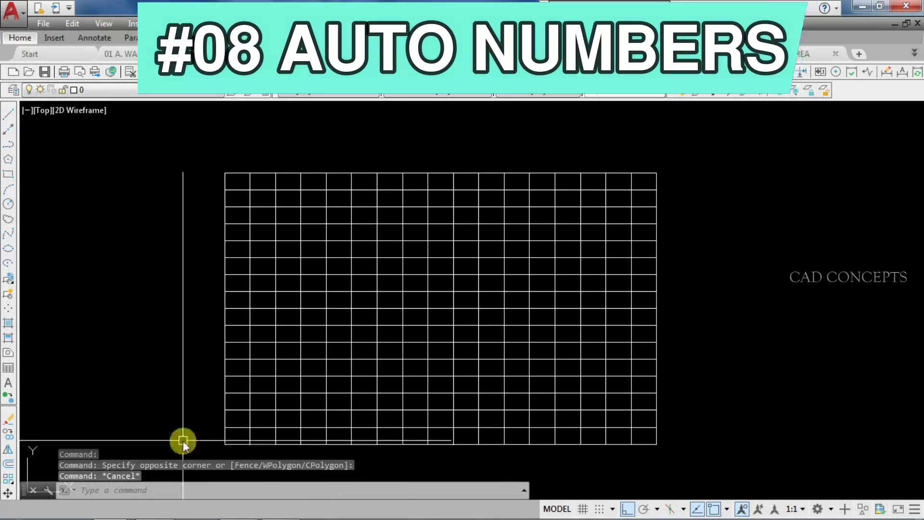
Number all grid cells with Auto Serial Number, using centred circle frames, text height 20, first number 01 and top-to-bottom order.
text(ABH)
key(Return)
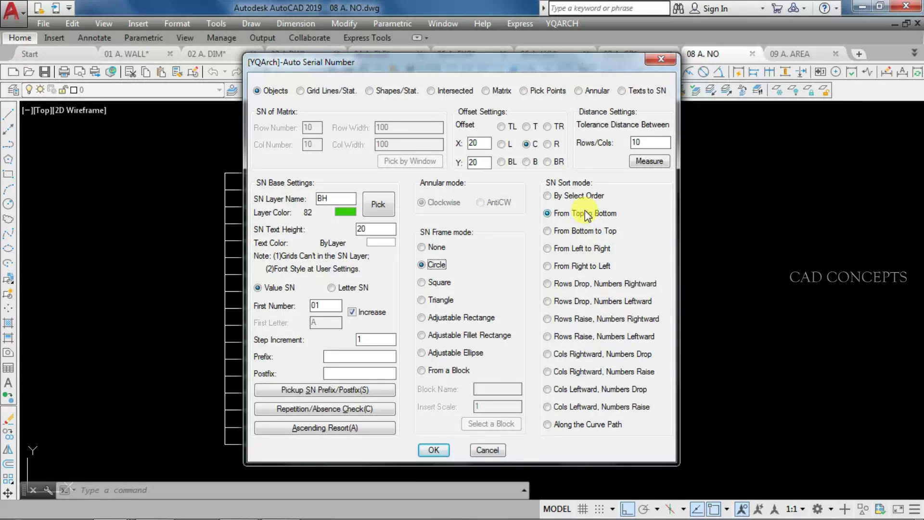
click(433, 450)
click(258, 185)
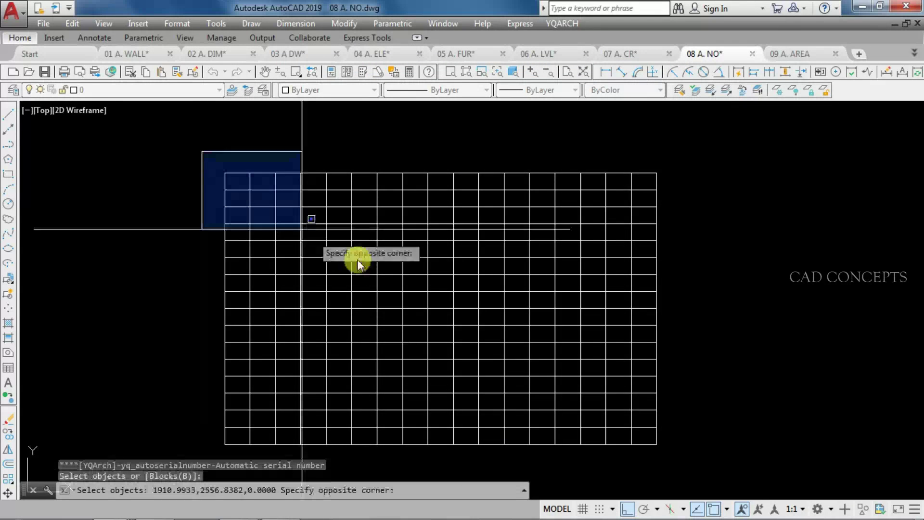
click(866, 488)
key(Return)
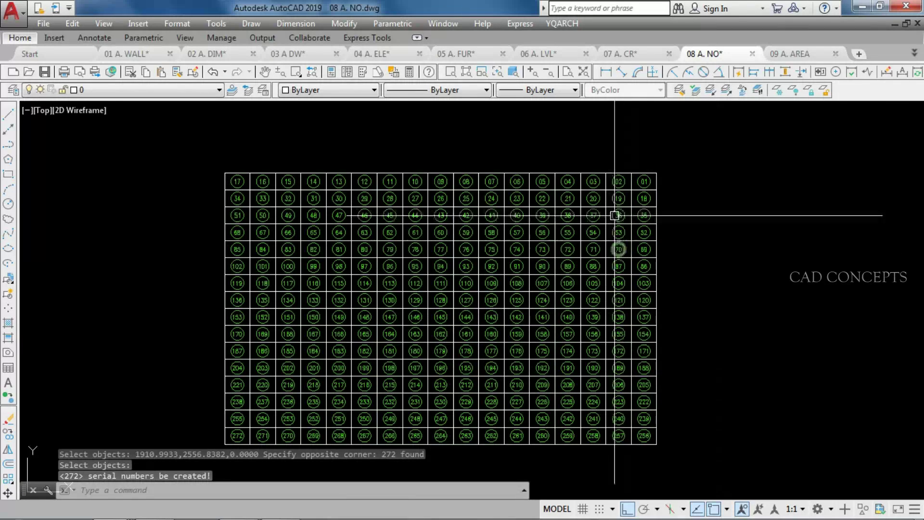
Inspect the circled serial numbers across the grid, from the first row down to the last.
scroll(626, 193, up, 5)
scroll(813, 206, down, 4)
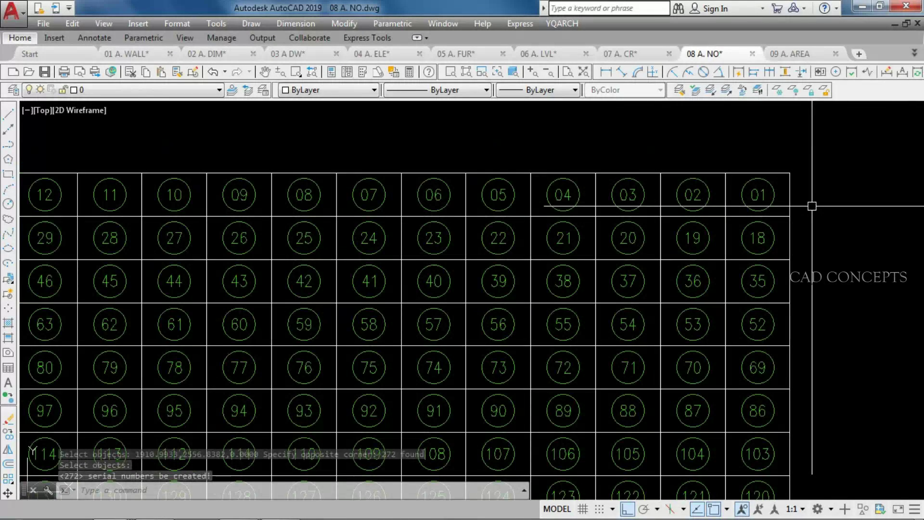
scroll(822, 207, down, 2)
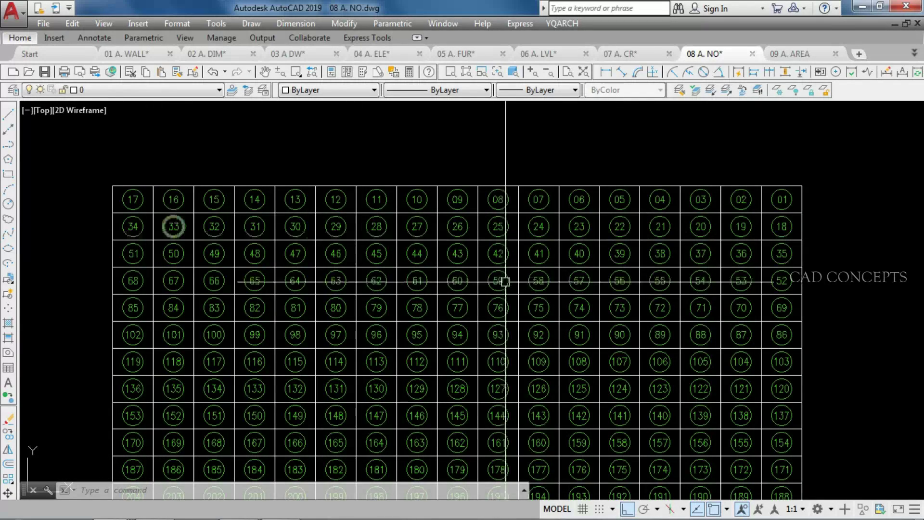
scroll(260, 181, down, 2)
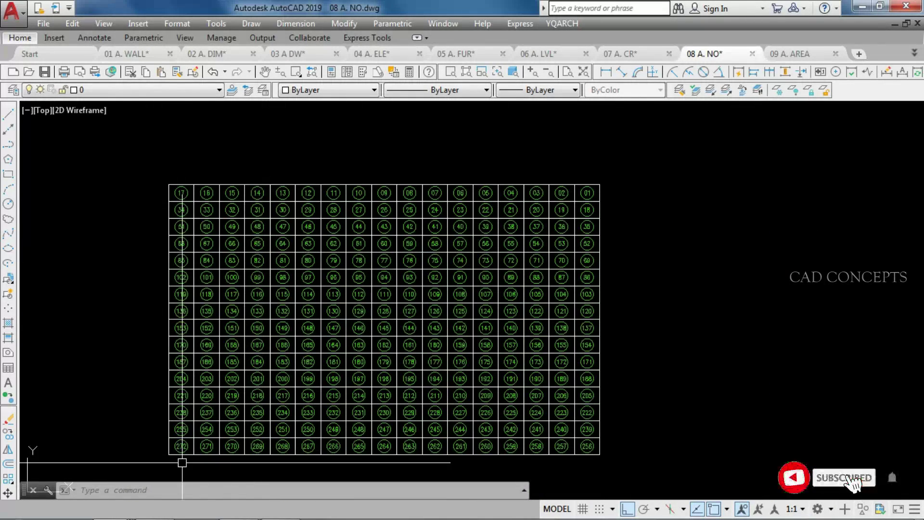
scroll(182, 463, up, 3)
scroll(192, 433, down, 1)
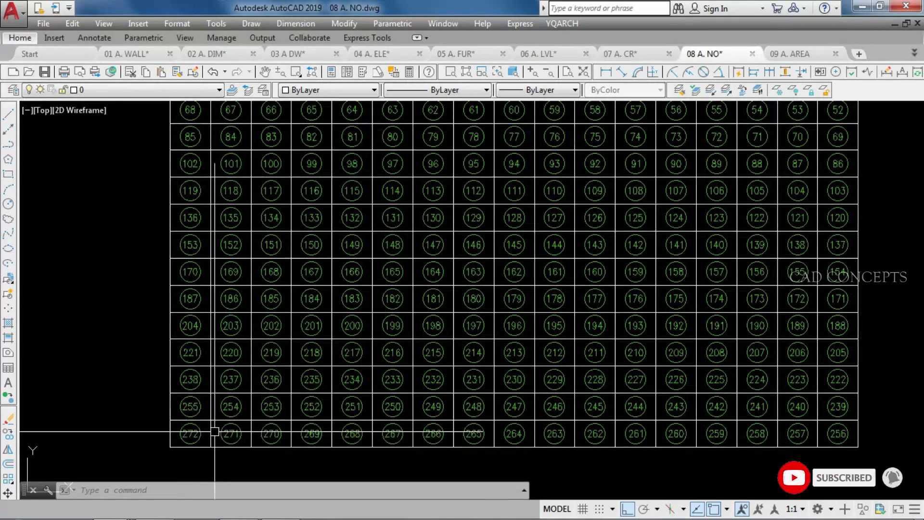
scroll(250, 433, down, 1)
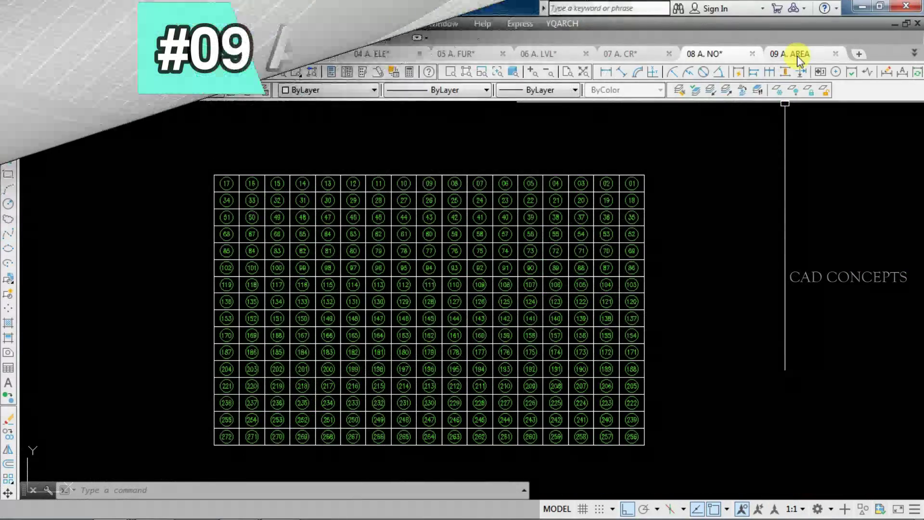
In the 09 A. AREA drawing, accumulate the areas of the six room outlines sorted by layer and insert the total and table beside them.
click(797, 56)
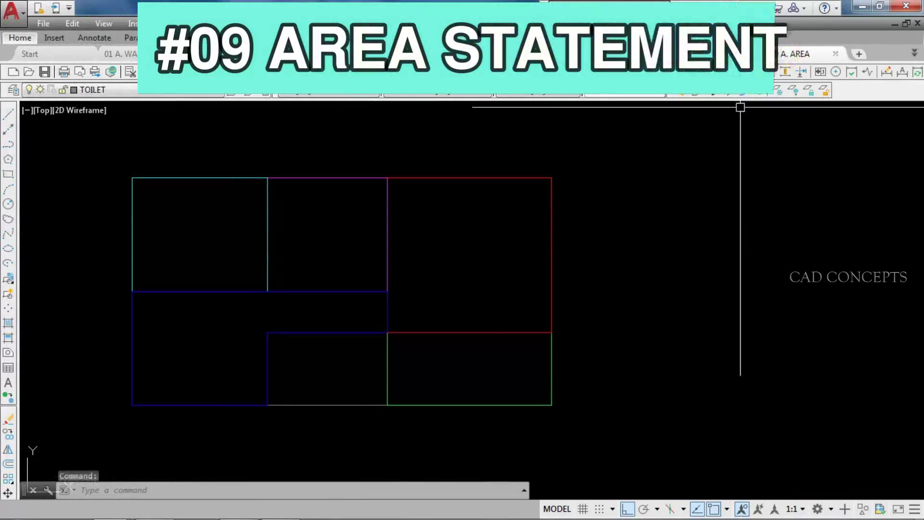
mouse_move(141, 415)
middle_down()
mouse_move(114, 423)
mouse_move(127, 426)
middle_up()
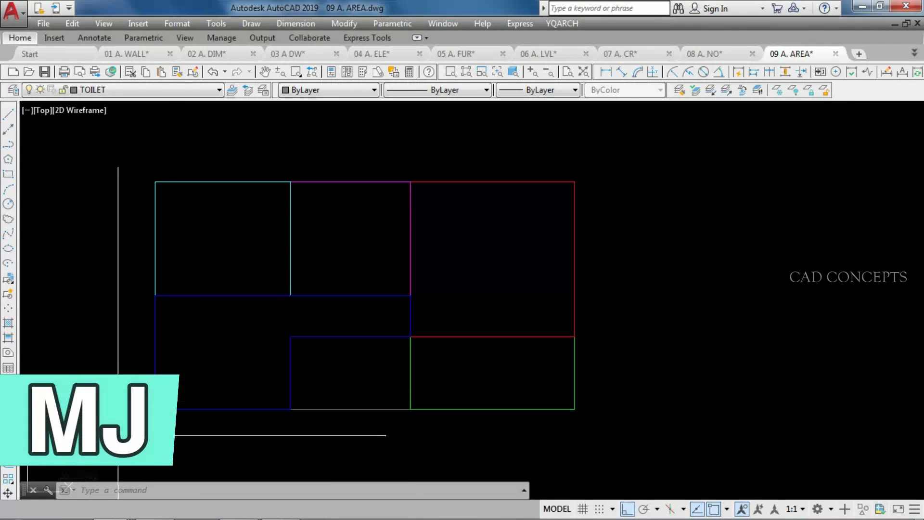
text(MJ)
key(Return)
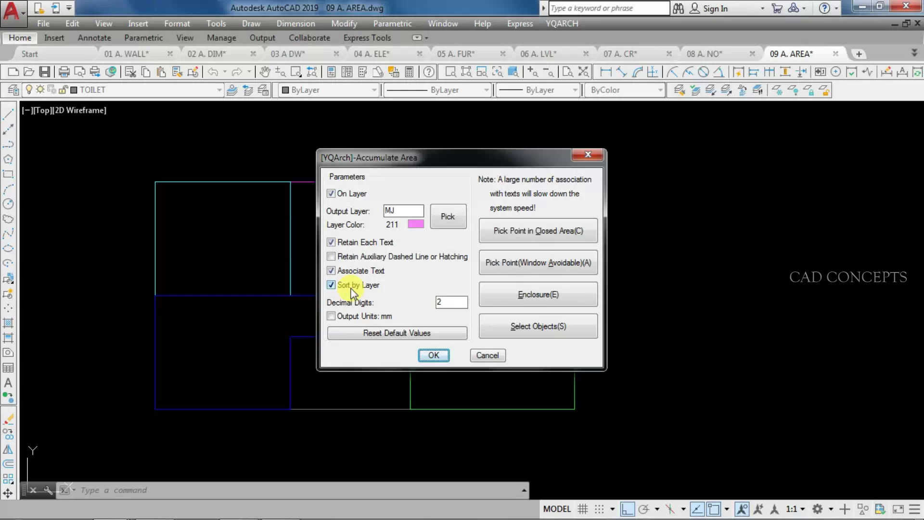
click(424, 356)
click(112, 147)
click(682, 443)
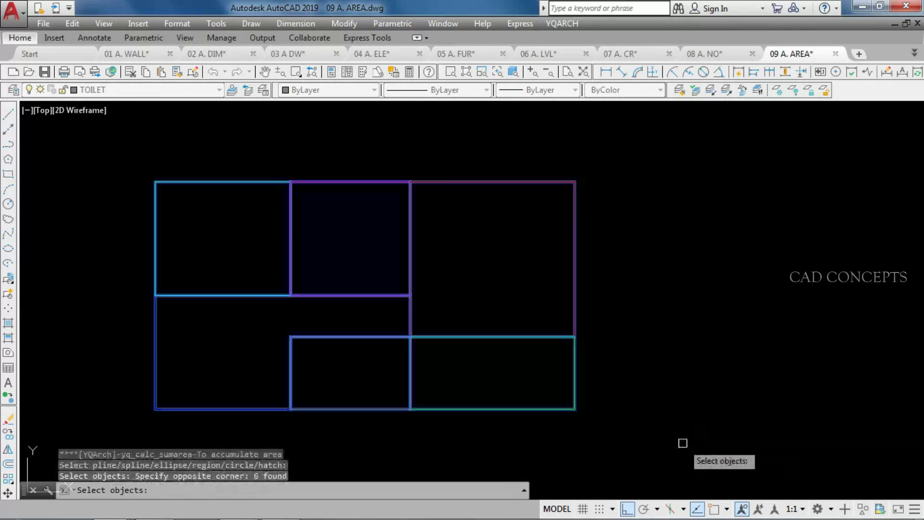
key(Return)
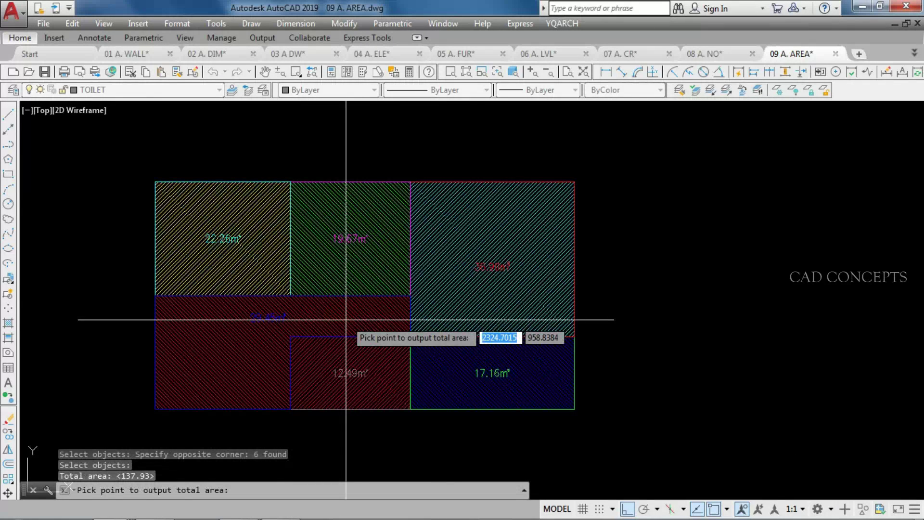
click(609, 195)
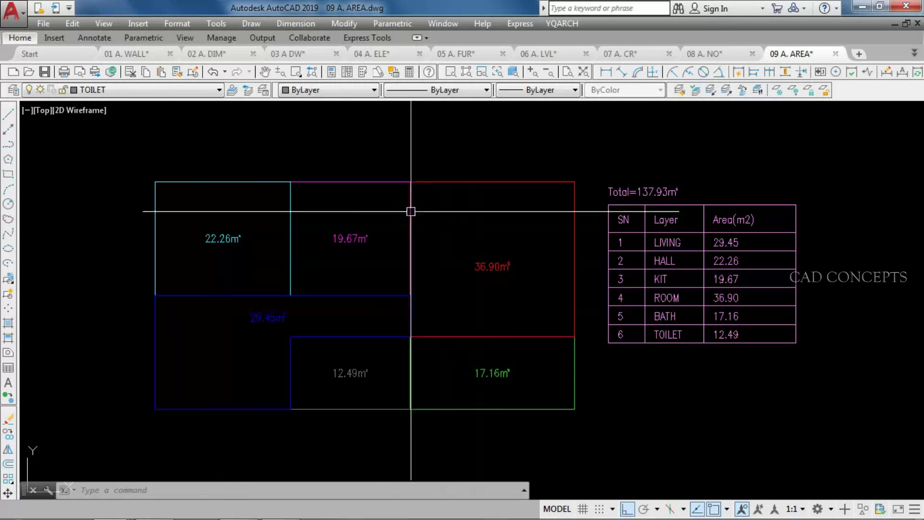
click(108, 93)
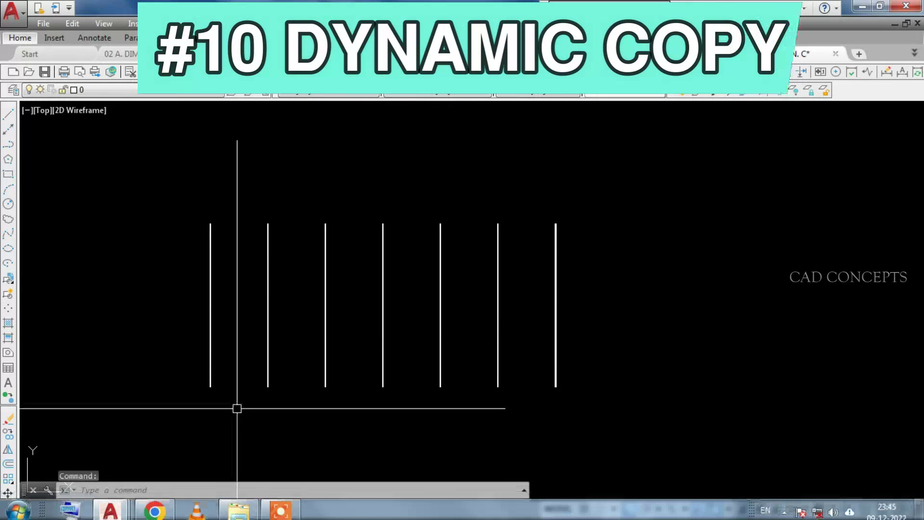
click(235, 425)
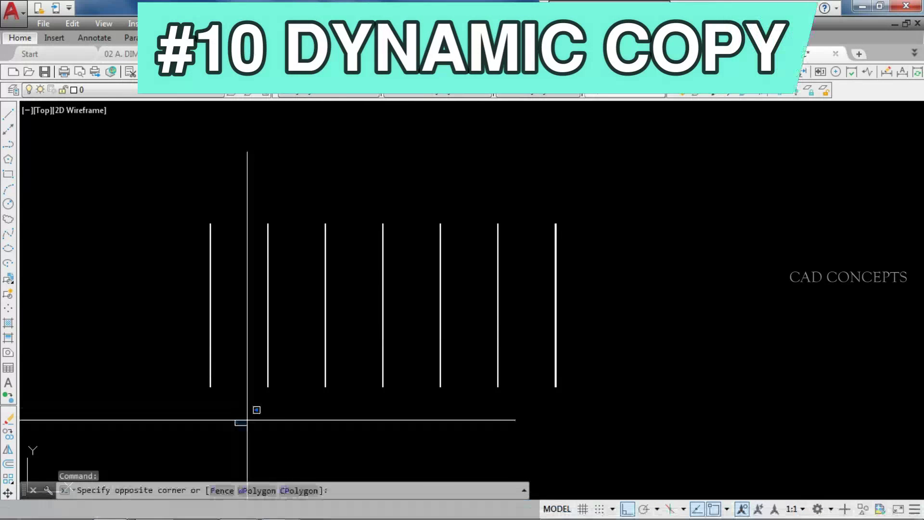
click(733, 183)
key(Delete)
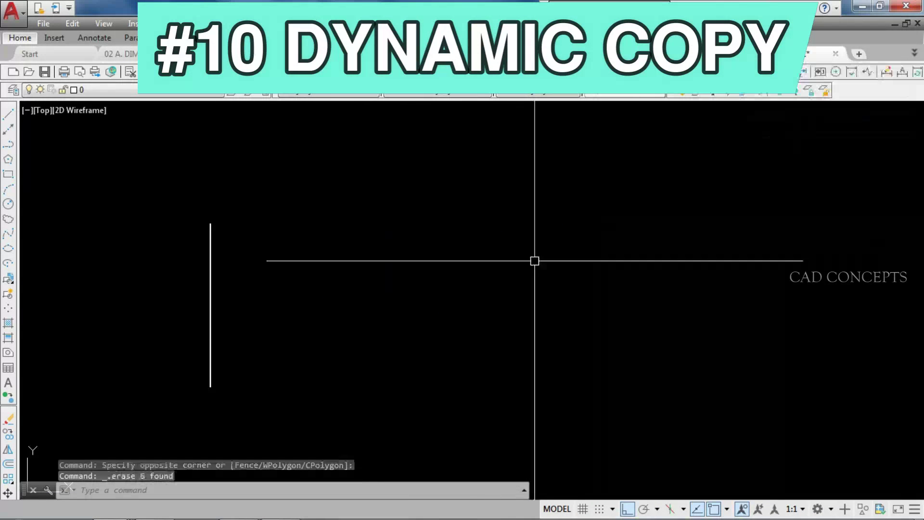
key(ctrl+z)
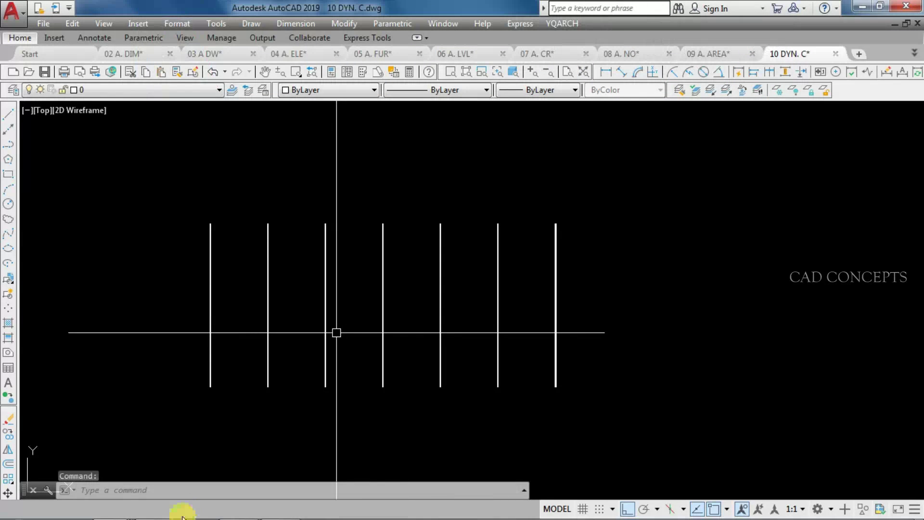
In the 10 DYN. C drawing, erase the six lines beside the first and dynamically copy the remaining line rightward into a long, closely spaced row.
click(235, 425)
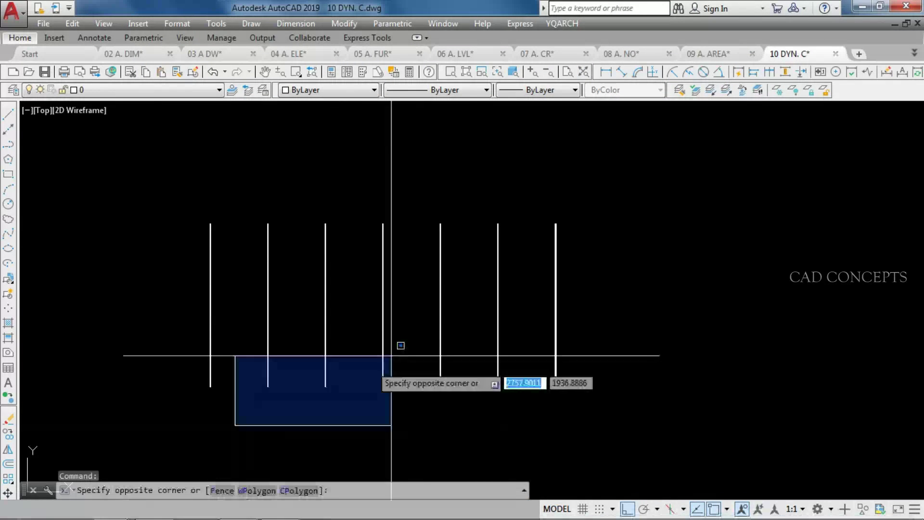
click(667, 219)
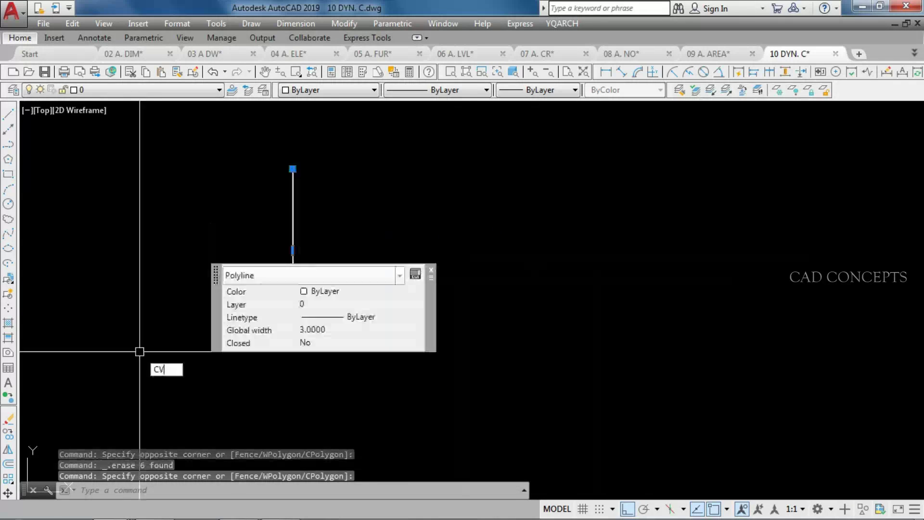
text(cv)
key(Return)
click(293, 332)
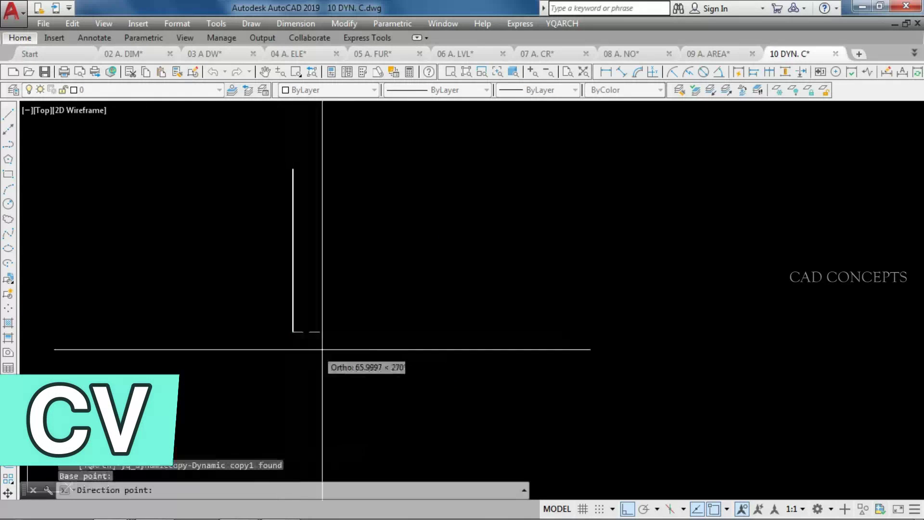
click(316, 335)
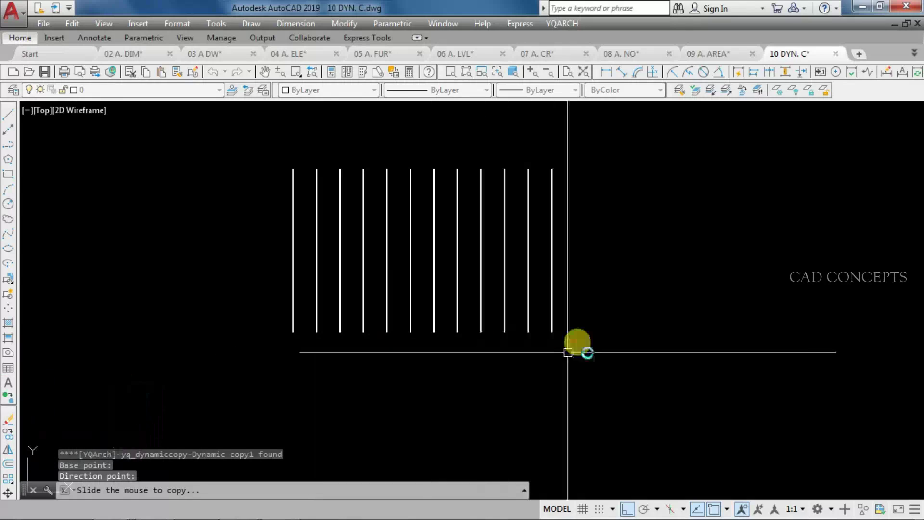
scroll(846, 336, down, 2)
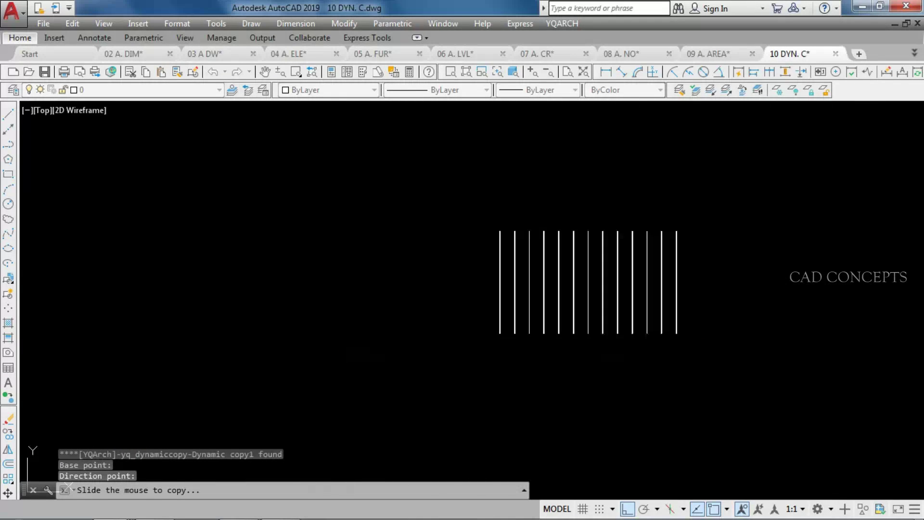
middle_drag(900, 363, 507, 362)
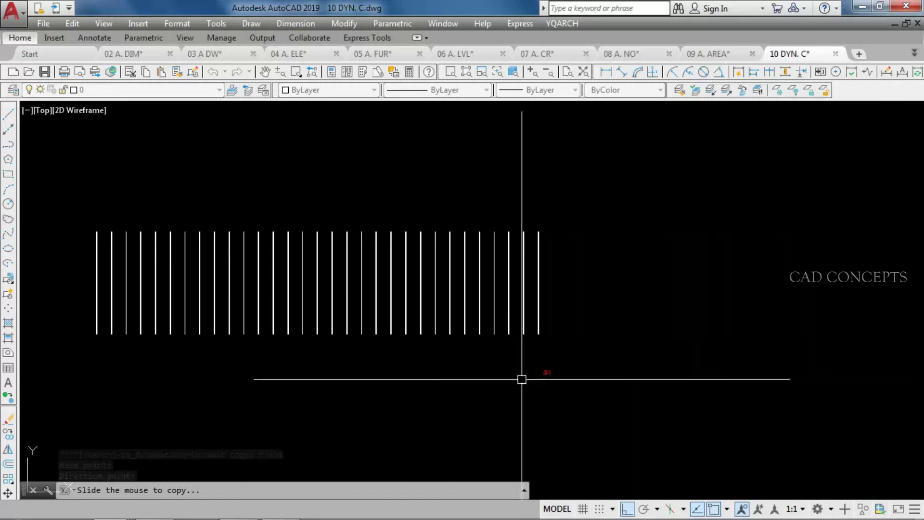
click(859, 364)
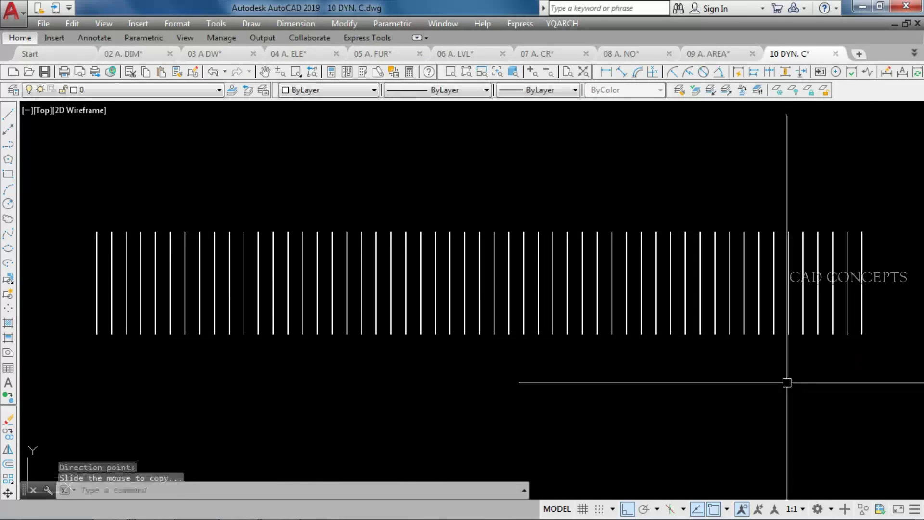
key(Escape)
Dynamically copy the whole row of vertical lines downward to form eight stacked rows.
click(885, 216)
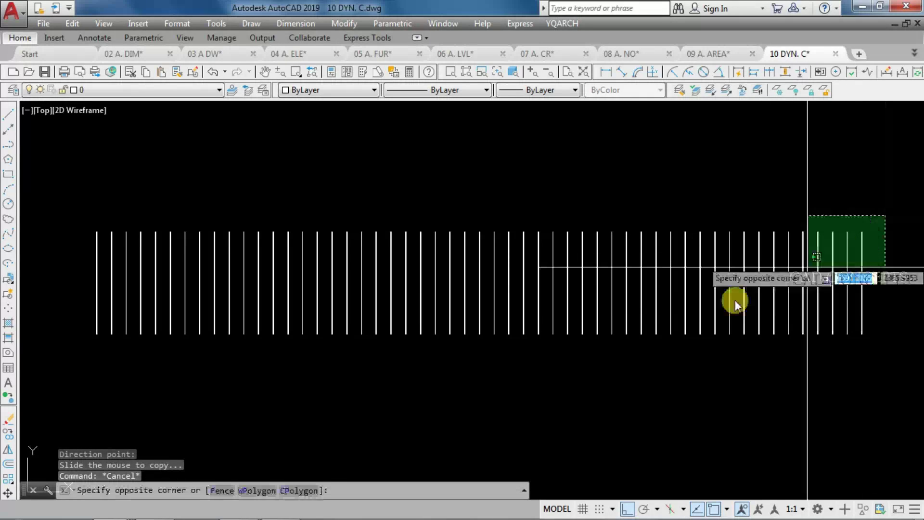
click(87, 373)
text(CV)
key(Return)
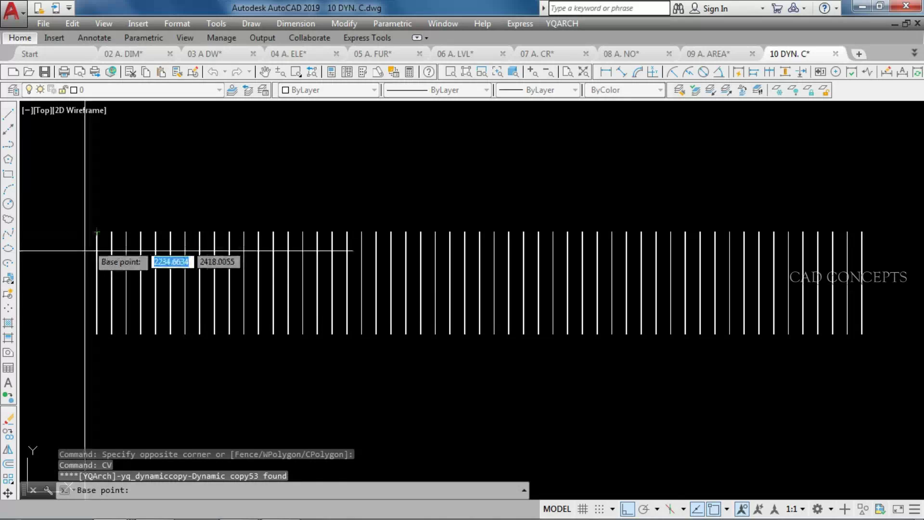
click(96, 232)
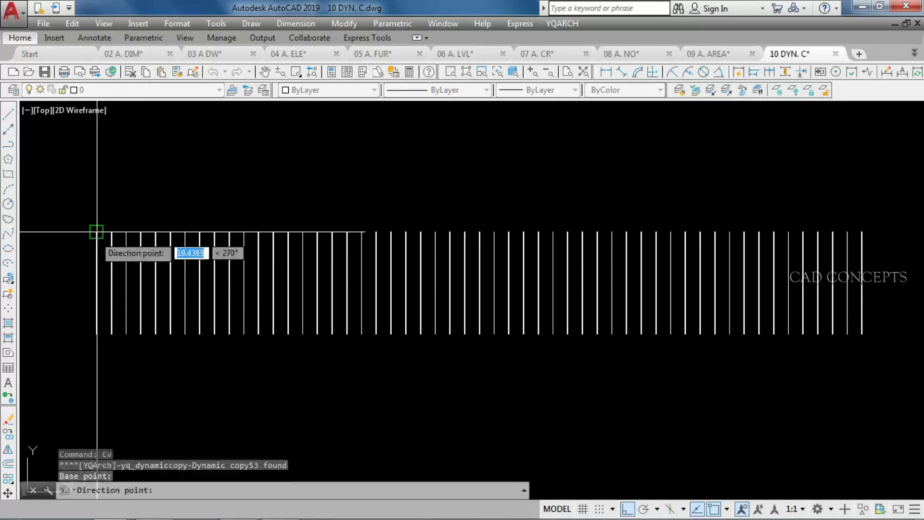
click(67, 371)
scroll(144, 247, down, 10)
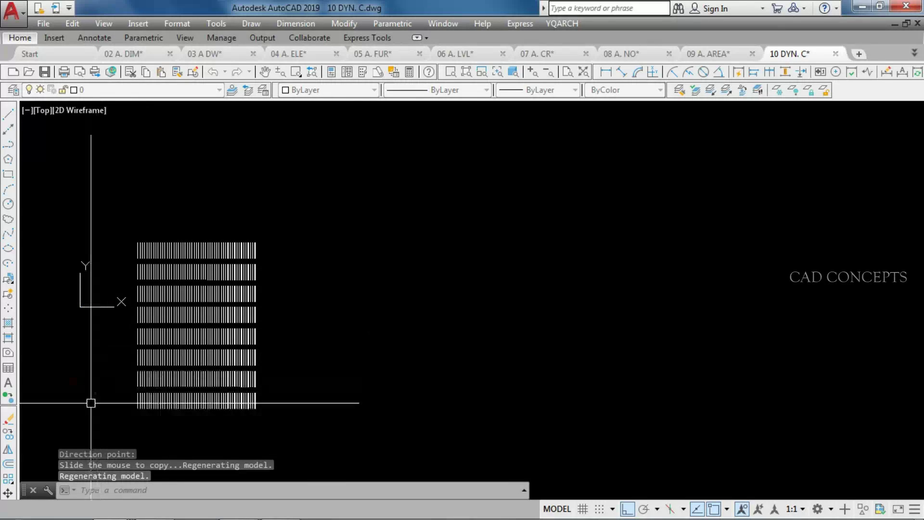
Continue dynamically copying the row of vertical lines downward until thirteen stacked rows are formed, and end the command.
scroll(92, 423, up, 7)
scroll(169, 406, down, 3)
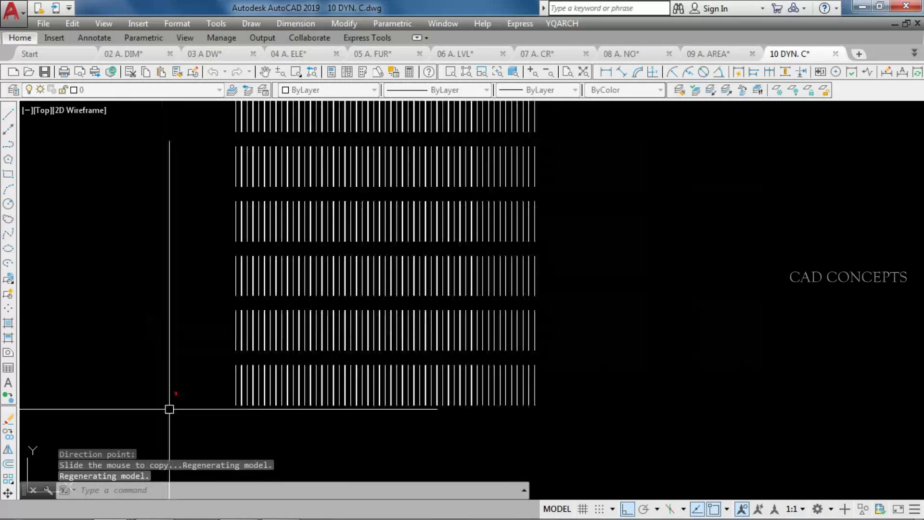
scroll(189, 410, down, 4)
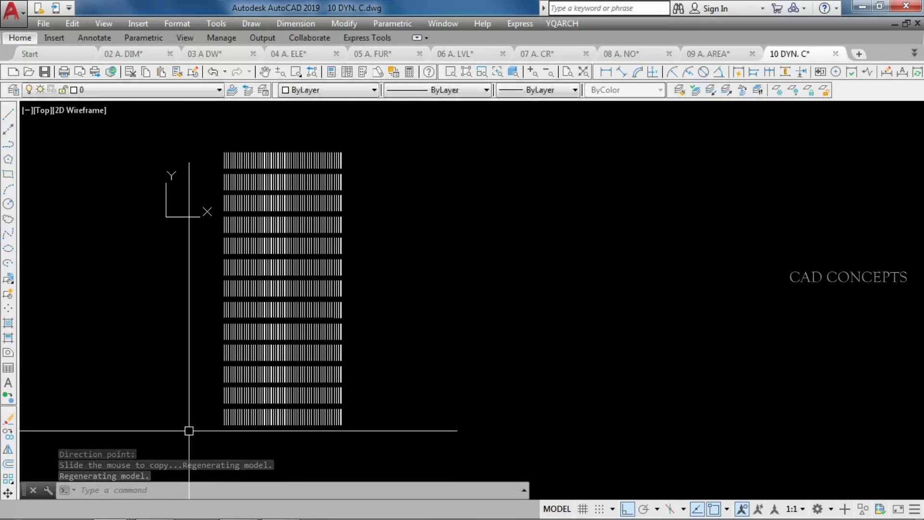
key(Escape)
Select the entire thirteen-row block and dynamically copy it horizontally rightward into a long series of evenly spaced blocks with CV, and stop the copying.
click(191, 445)
click(397, 140)
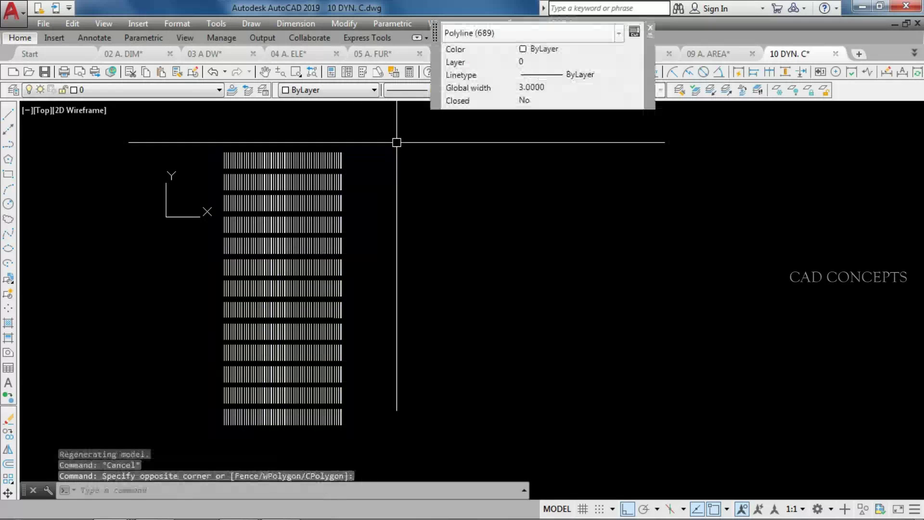
text(cv)
key(Return)
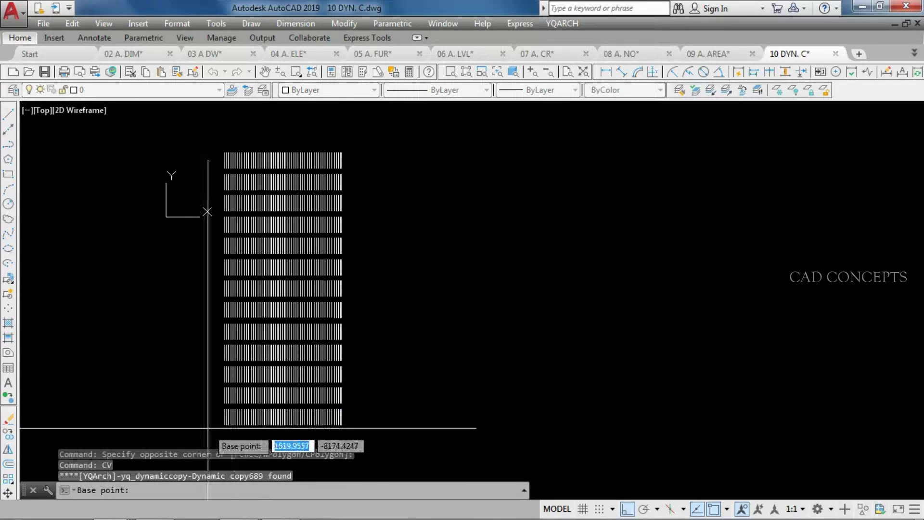
click(216, 425)
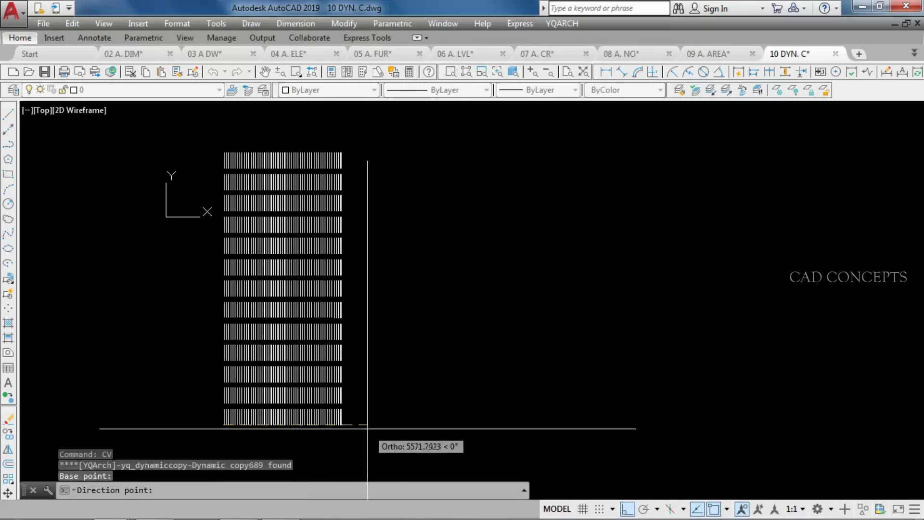
click(367, 427)
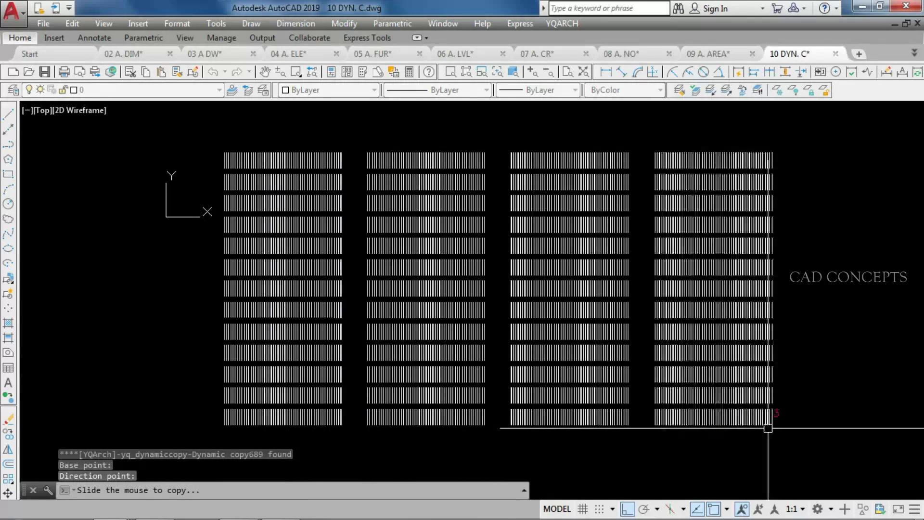
middle_drag(821, 417, 407, 388)
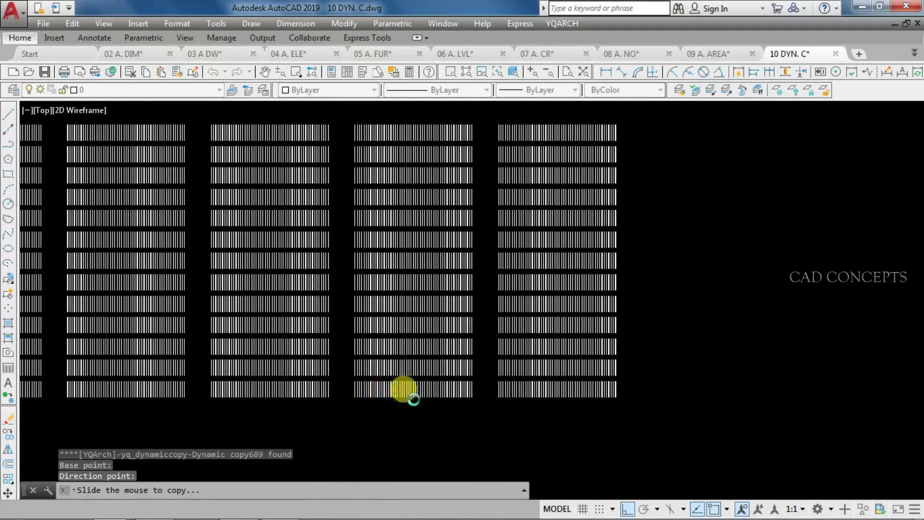
key(Escape)
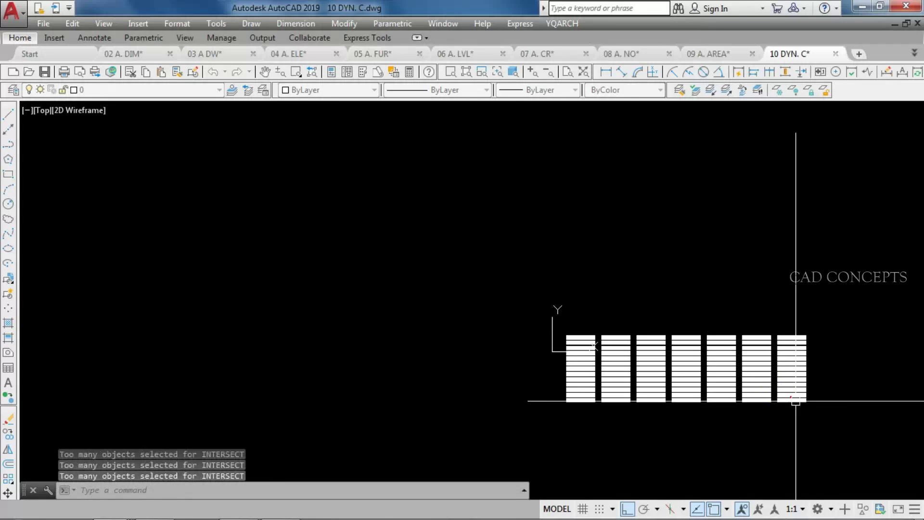
right_click(877, 409)
key(Escape)
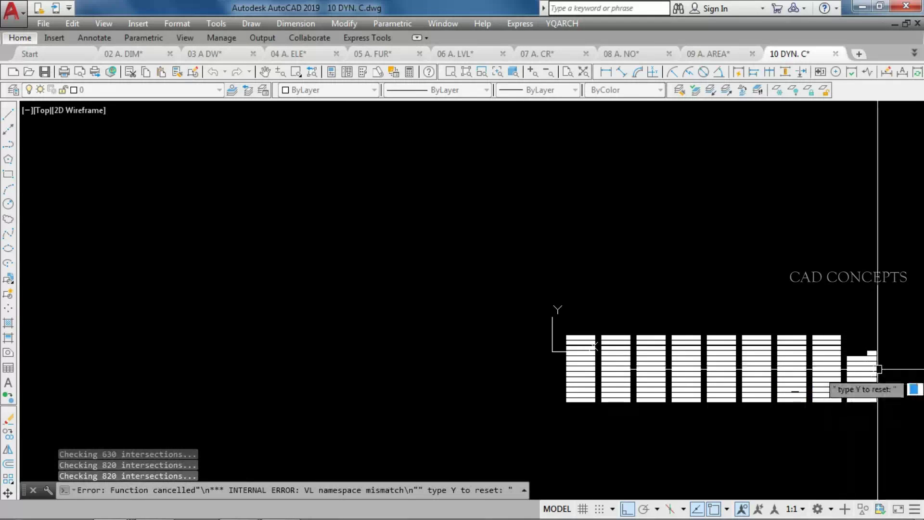
click(907, 309)
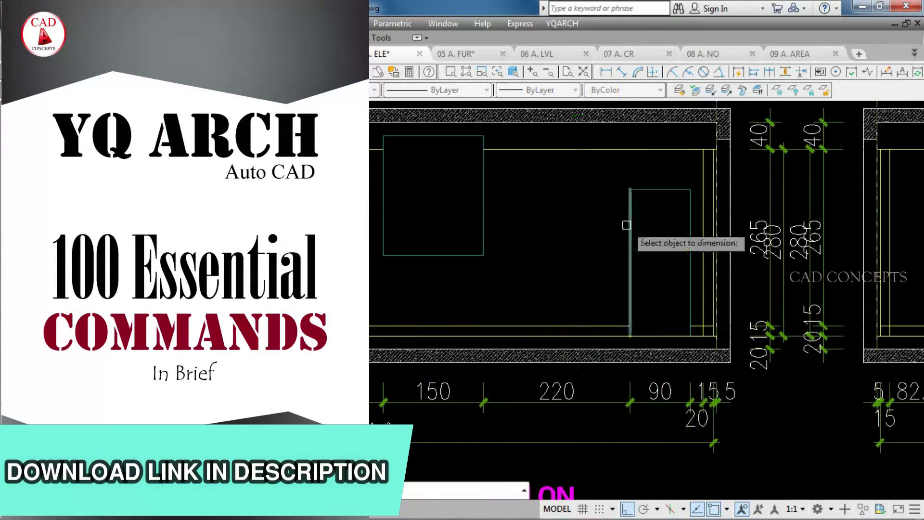
In the 05 A. FUR drawing, examine the furniture and fixtures throughout the floor plan, including the bath and hall.
key(ctrl+Tab)
scroll(541, 320, up, 5)
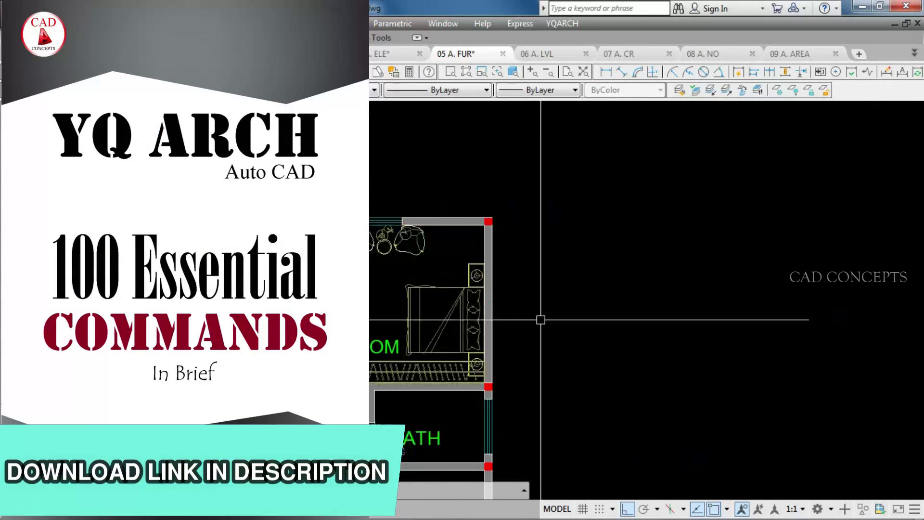
scroll(447, 231, up, 2)
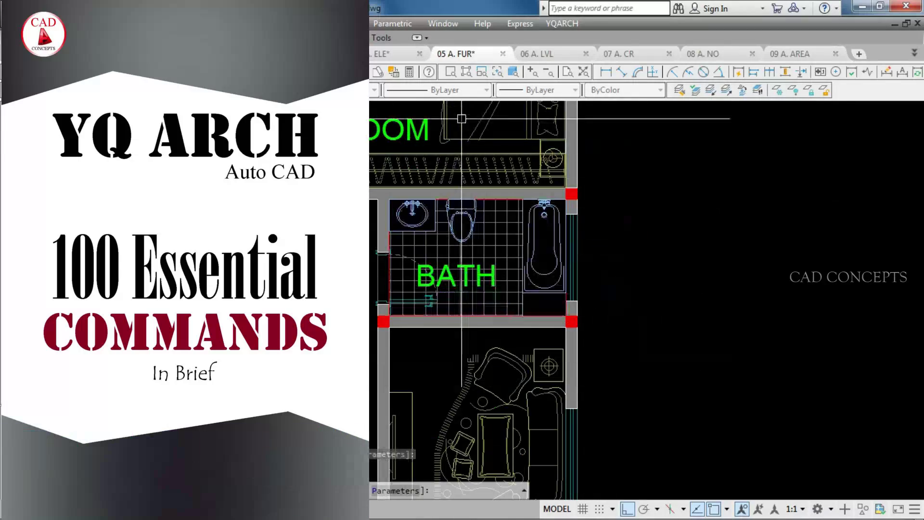
scroll(462, 118, down, 4)
scroll(371, 326, up, 3)
scroll(470, 217, up, 2)
scroll(470, 217, down, 5)
key(Escape)
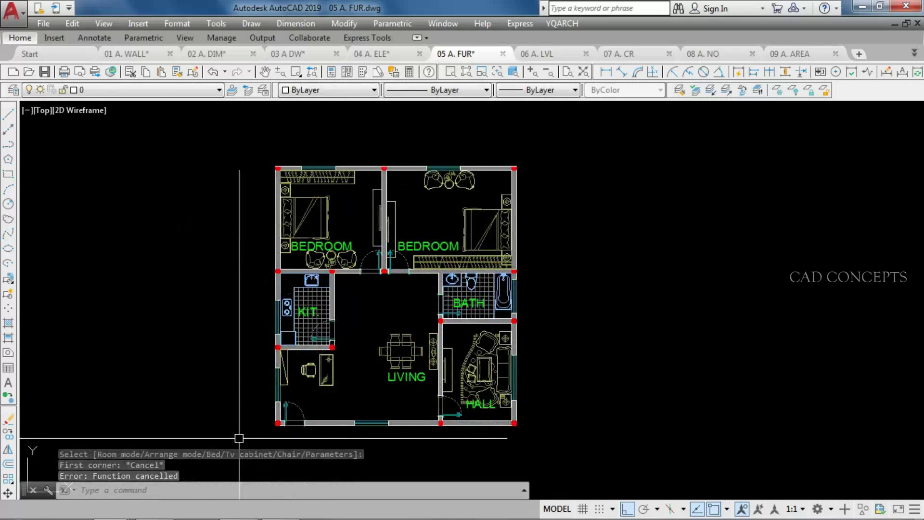
In the 06 A. LVL drawing, end the level-mark command and examine the level marks on the stacked horizontal lines.
key(ctrl+Tab)
key(Escape)
scroll(460, 438, down, 2)
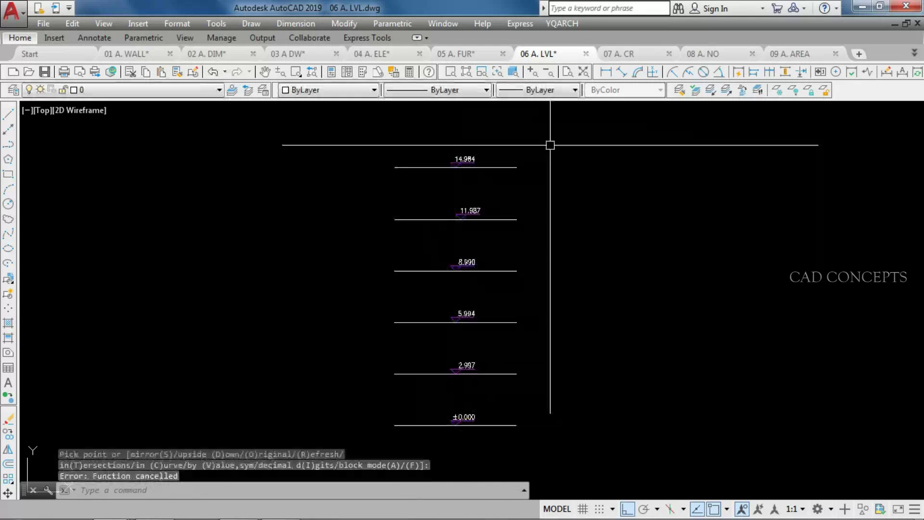
In the 07 A. CR drawing, number the polygon's vertices with ZZB and insert the coordinate table beside it.
text(ZZB)
key(Return)
key(Return)
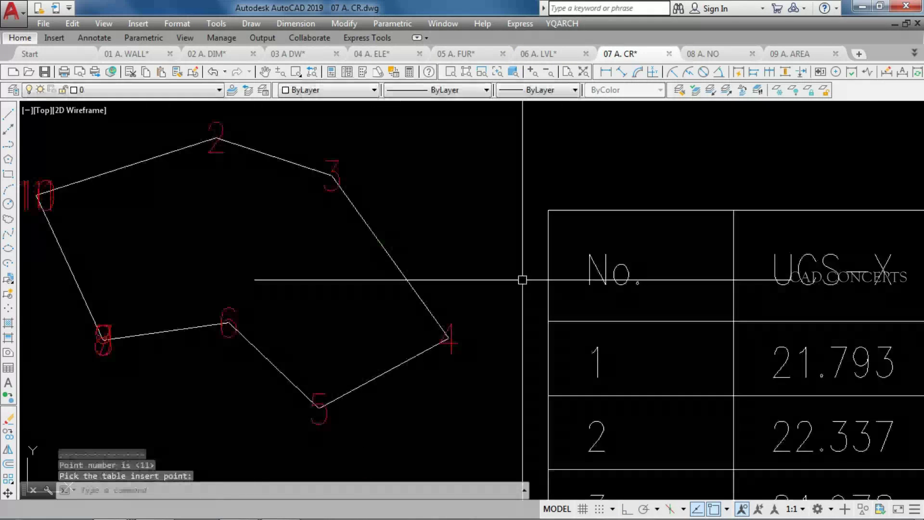
click(339, 261)
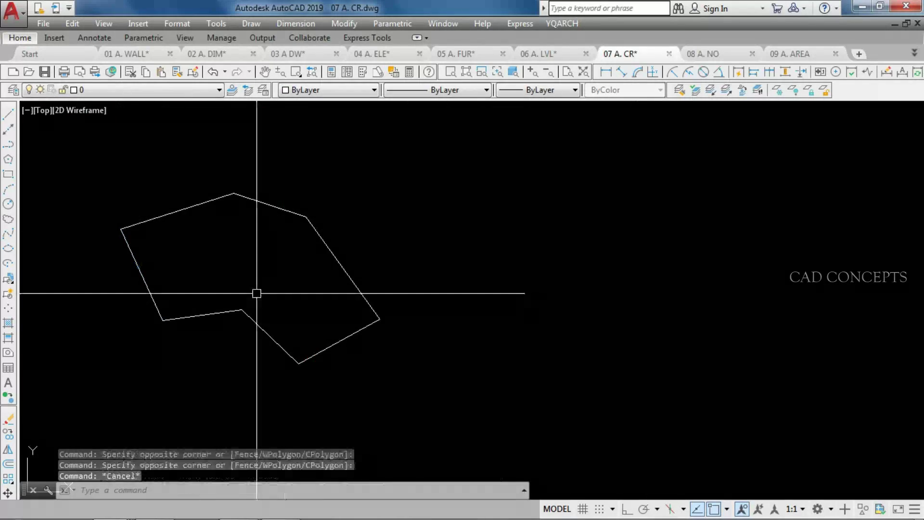